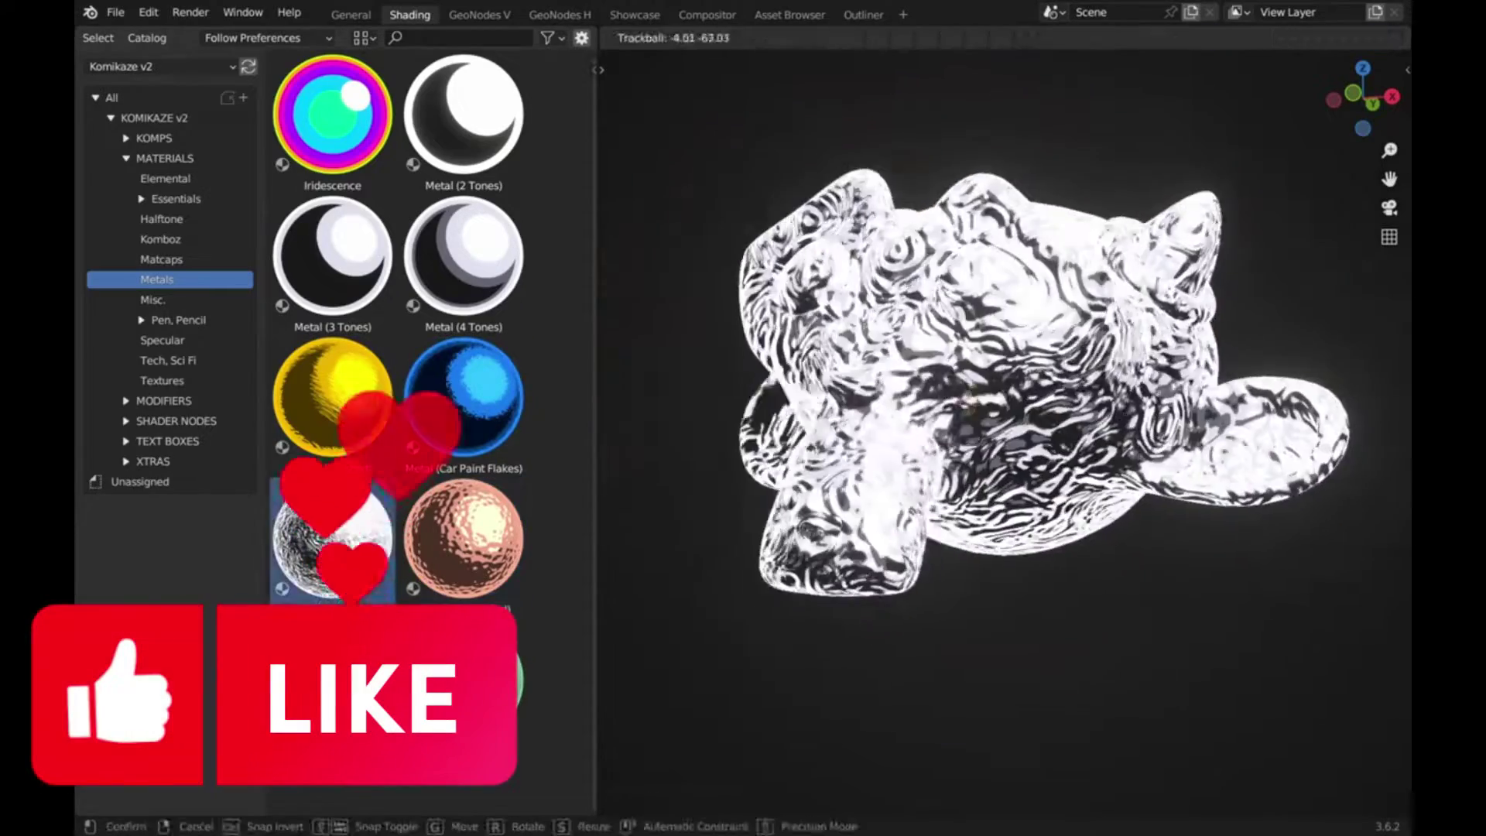
Try Iridescence, Metal (3 Tones), Metal (2 Tones) and Metal (4 Tones) on the monkey
{"action": "left_click", "coordinate": [333, 115]}
{"action": "left_click", "coordinate": [333, 255]}
{"action": "left_click", "coordinate": [463, 114]}
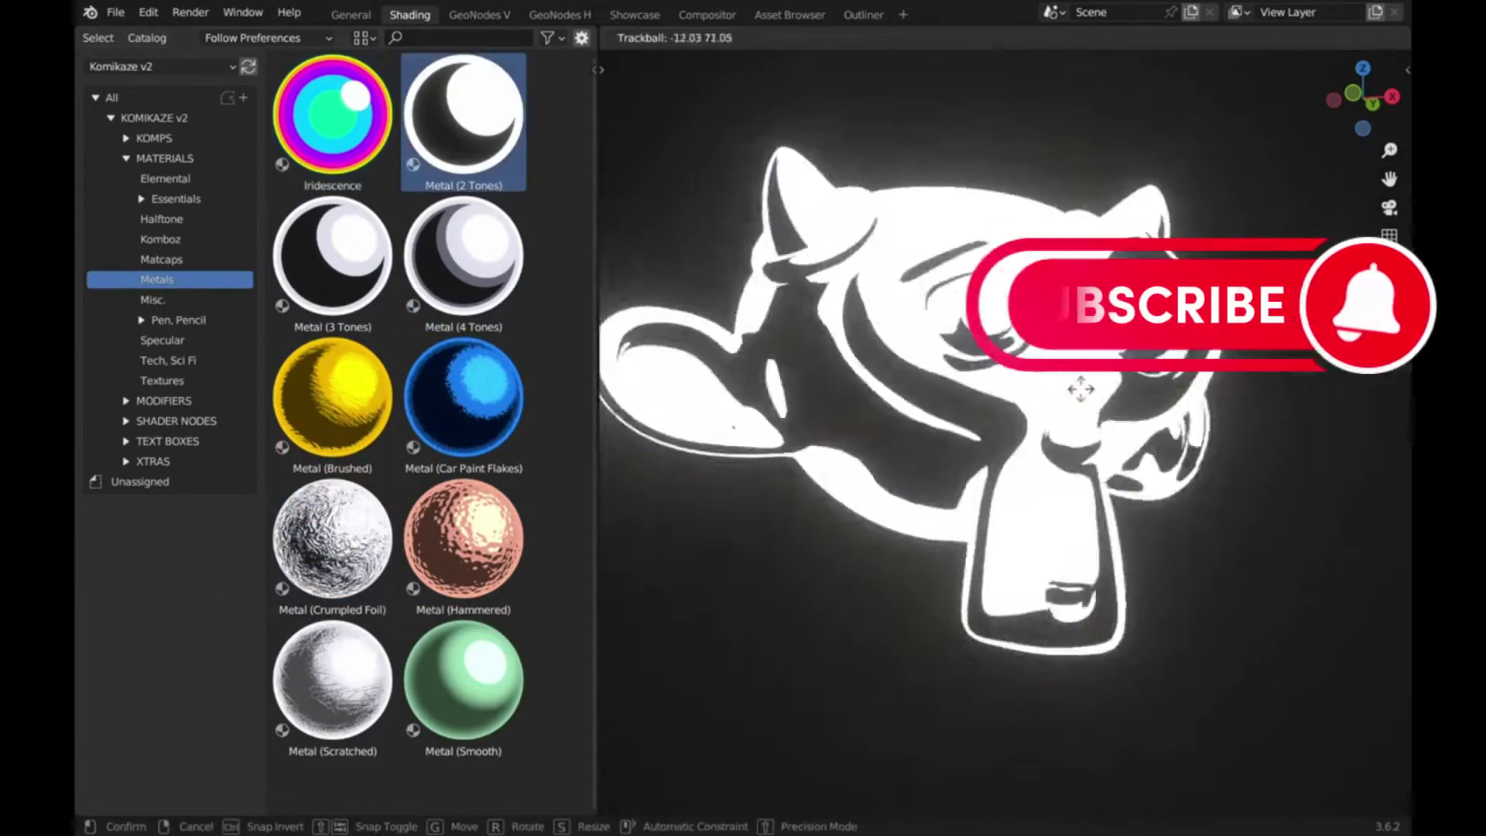
{"action": "left_click", "coordinate": [463, 256]}
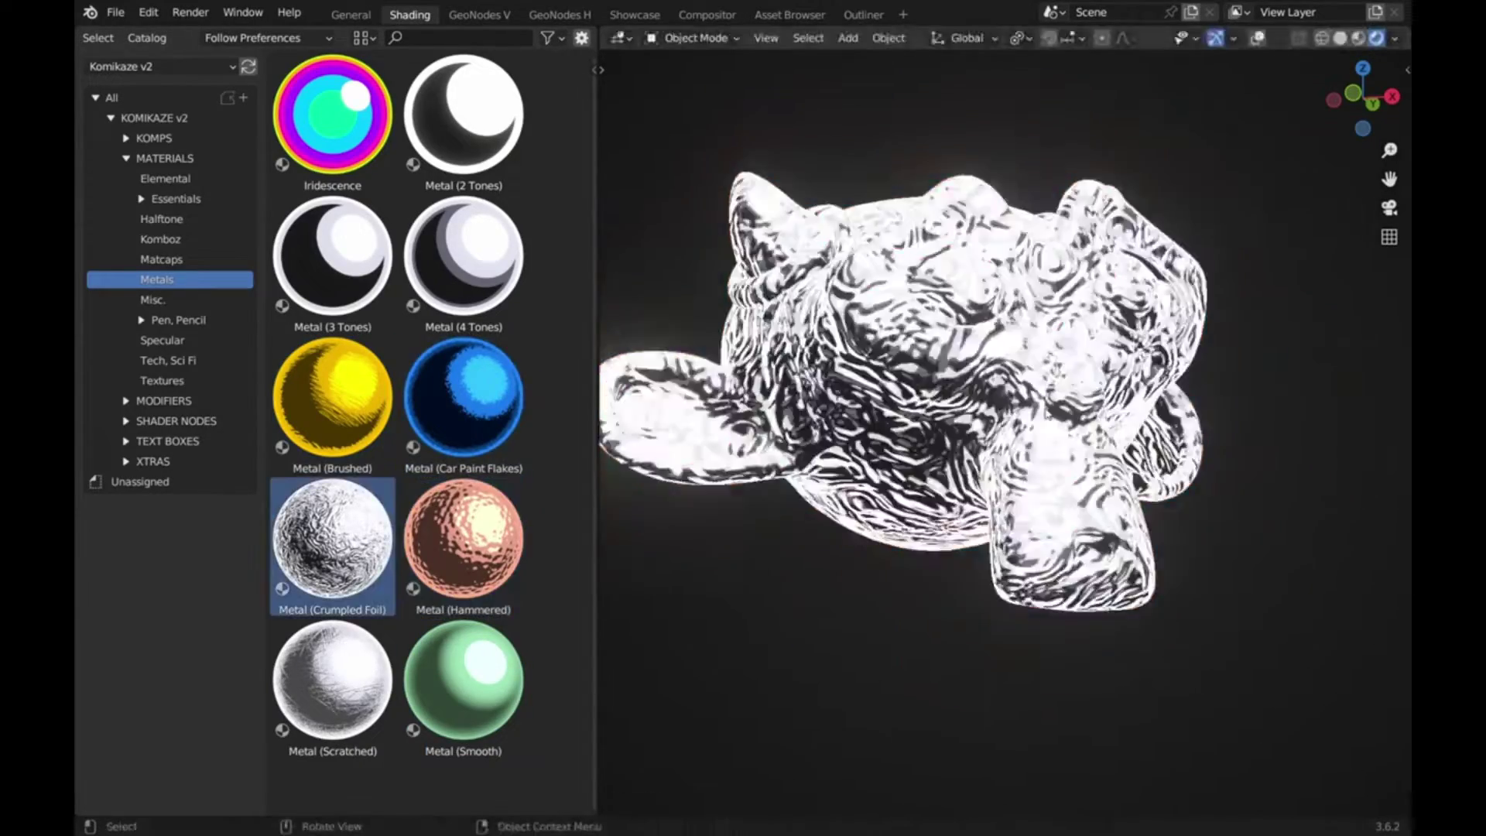
Rotate the monkey and apply Metal (Scratched), then rotate again and apply Iridescence
{"action": "key", "text": "r"}
{"action": "key", "text": "r"}
{"action": "left_click", "coordinate": [1007, 403]}
{"action": "left_click_drag", "start_coordinate": [333, 681], "coordinate": [959, 398]}
{"action": "key", "text": "r"}
{"action": "key", "text": "r"}
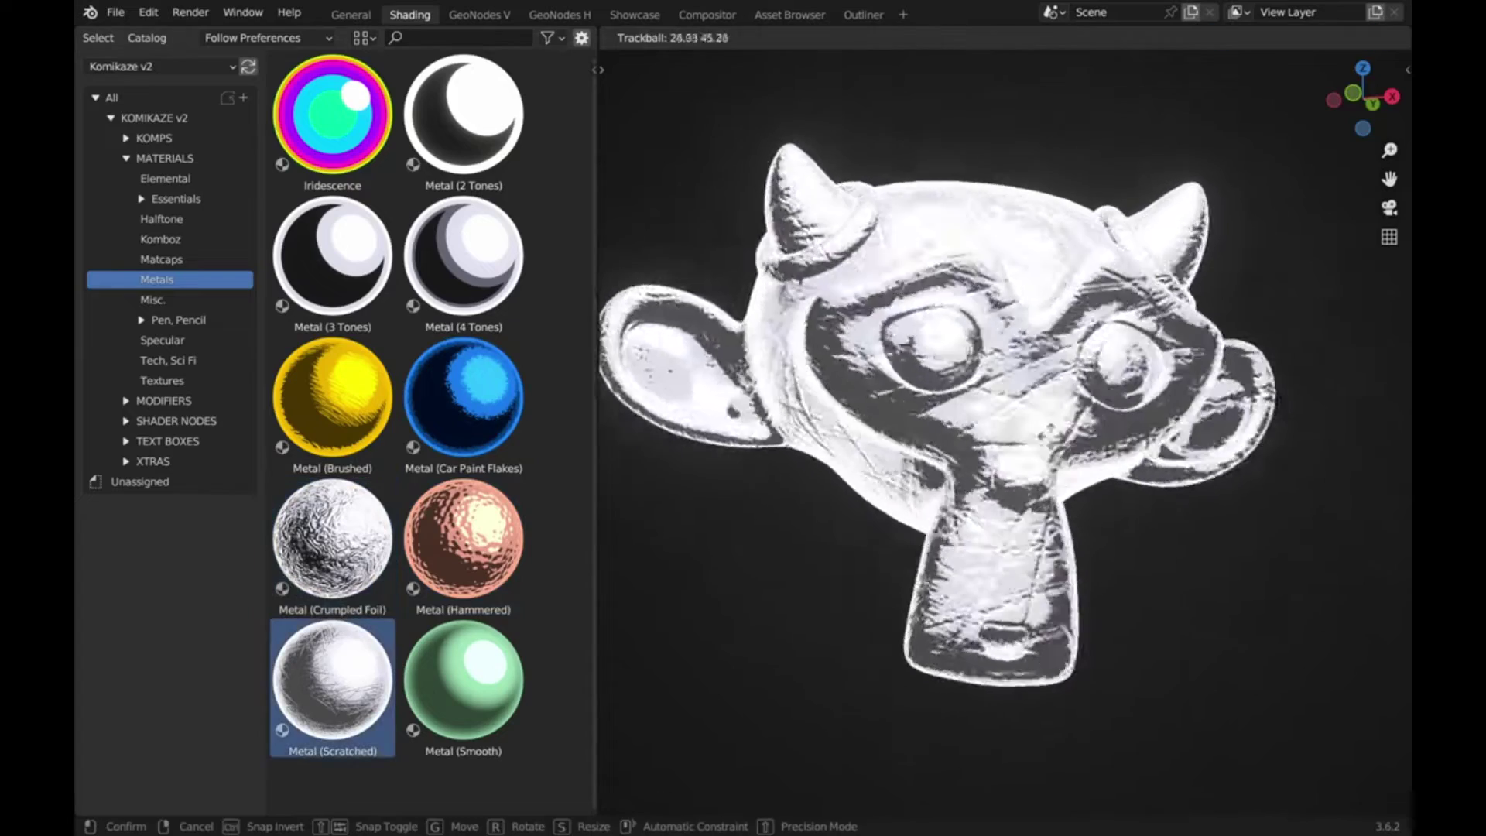
{"action": "left_click", "coordinate": [959, 348]}
{"action": "left_click_drag", "start_coordinate": [333, 112], "coordinate": [968, 349]}
Rotate the monkey through Metal (2 Tones) and Metal (3 Tones), ending on Metal (4 Tones)
{"action": "key", "text": "r"}
{"action": "key", "text": "r"}
{"action": "left_click", "coordinate": [983, 340]}
{"action": "left_click_drag", "start_coordinate": [463, 116], "coordinate": [999, 329]}
{"action": "left_click_drag", "start_coordinate": [333, 255], "coordinate": [954, 379]}
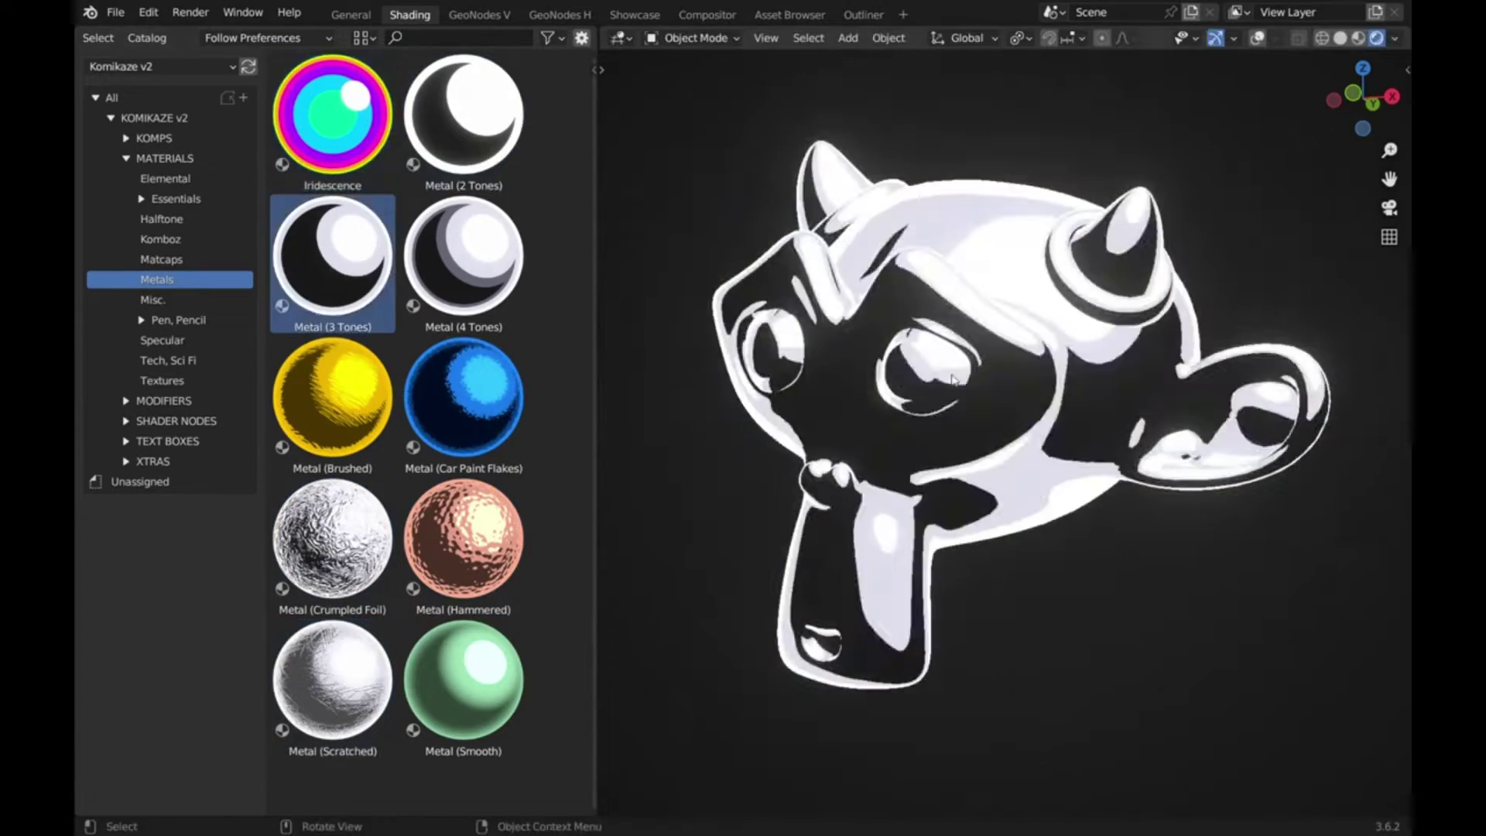
{"action": "key", "text": "r"}
{"action": "key", "text": "r"}
{"action": "left_click", "coordinate": [968, 364]}
{"action": "left_click_drag", "start_coordinate": [463, 256], "coordinate": [992, 405]}
Give the monkey its final rotation and orbit in on the textured building
{"action": "key", "text": "r"}
{"action": "key", "text": "r"}
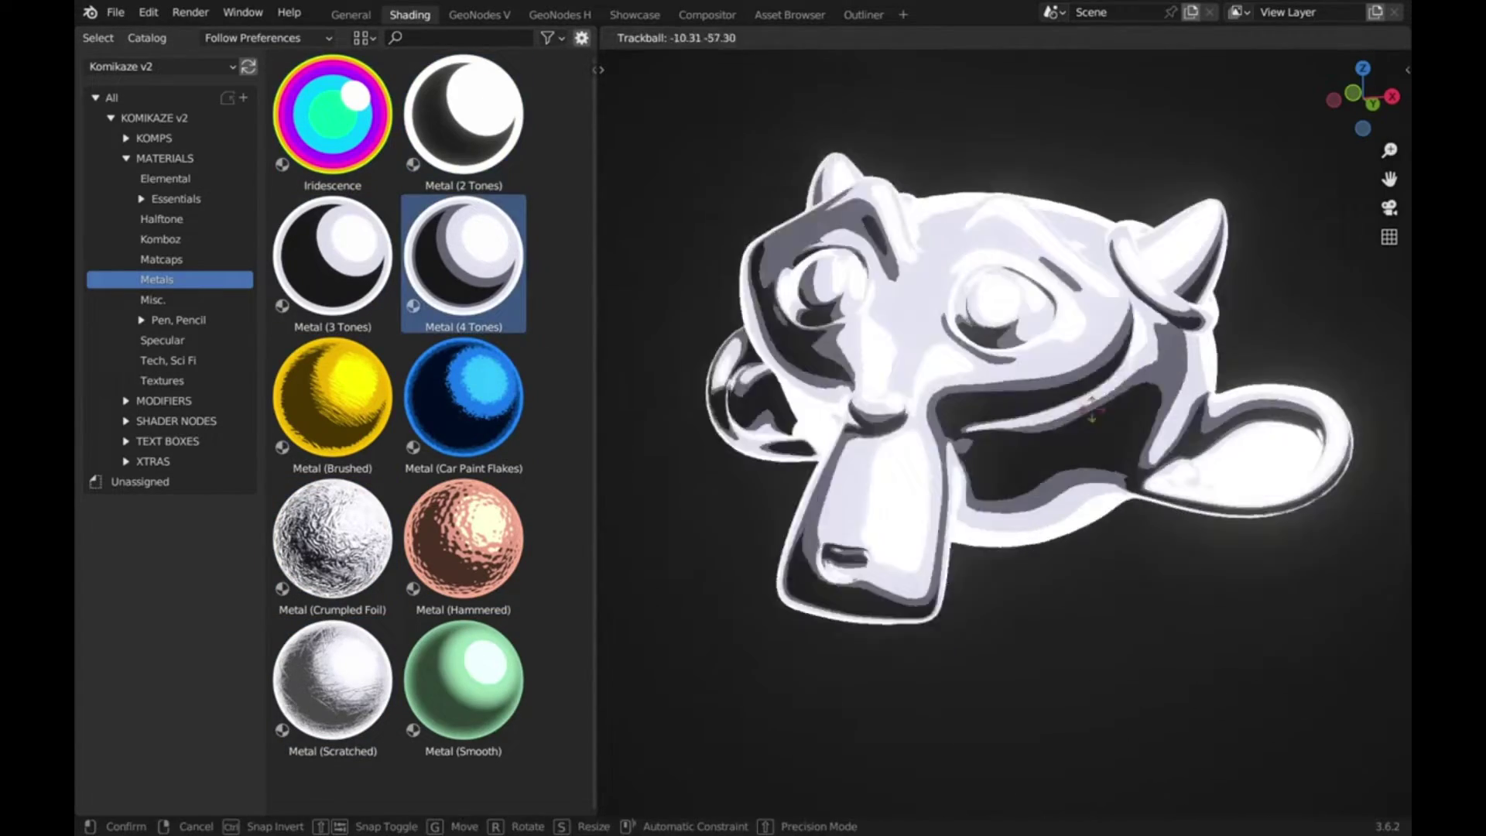
{"action": "left_click", "coordinate": [998, 387]}
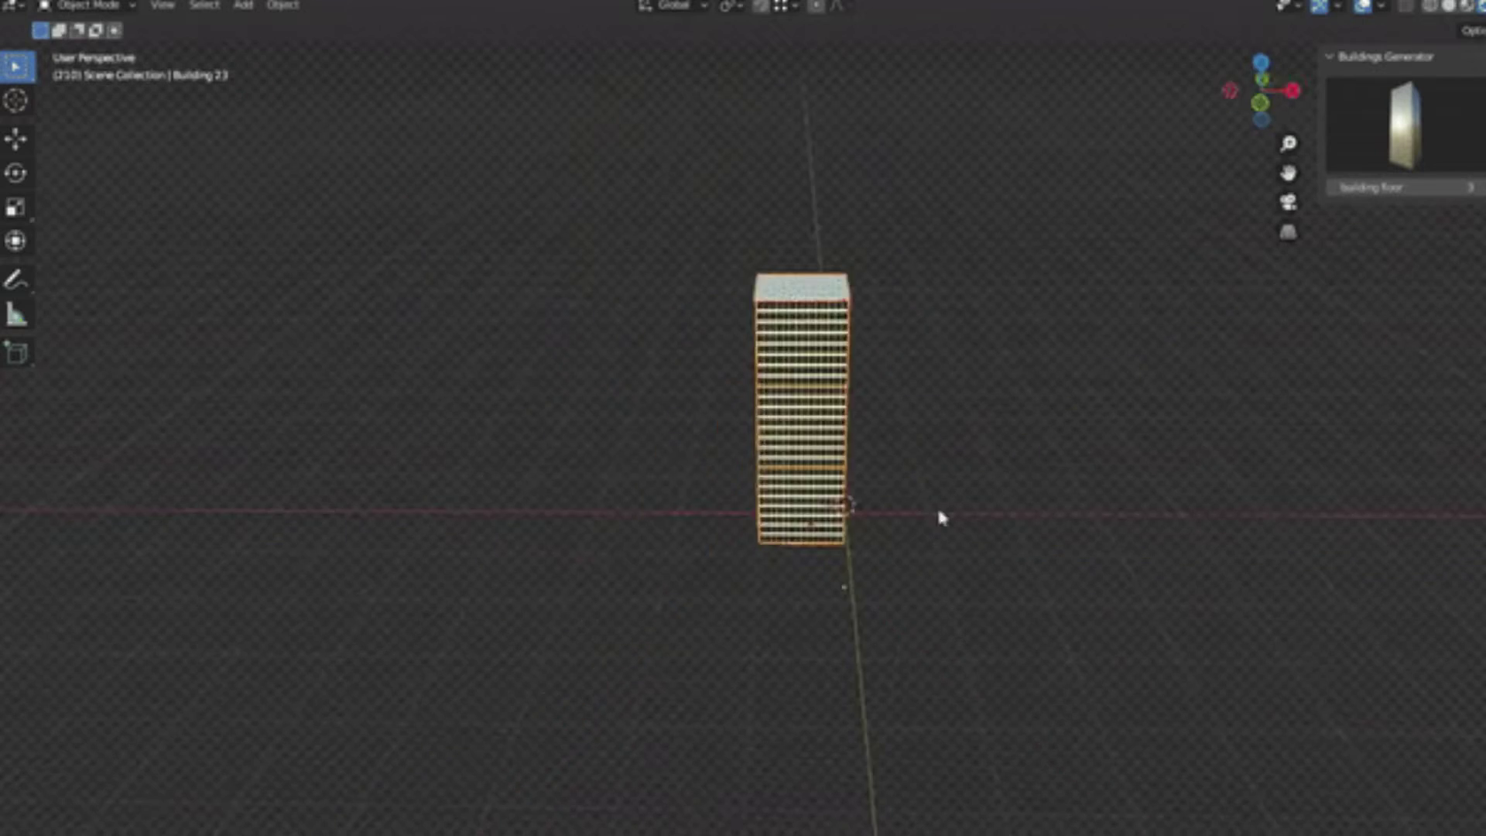
{"action": "middle_click_drag", "start_coordinate": [942, 517], "coordinate": [886, 654]}
{"action": "scroll", "coordinate": [1031, 280], "scroll_direction": "up", "scroll_amount": 5}
Add a new building in the picked style and a glass tower from the gallery
{"action": "left_click", "coordinate": [1334, 178]}
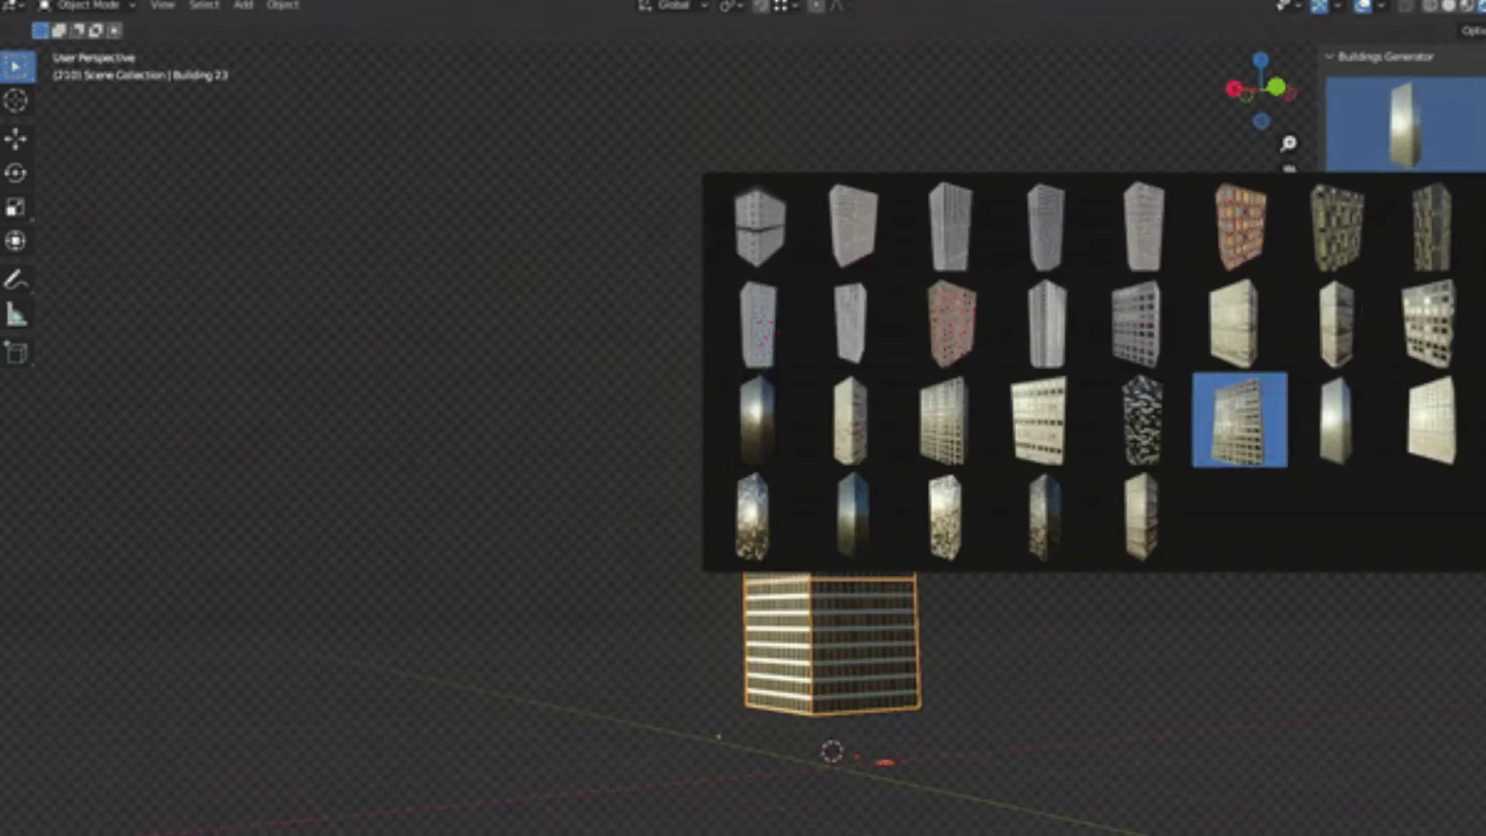
{"action": "left_click", "coordinate": [1254, 419]}
{"action": "middle_click_drag", "start_coordinate": [891, 619], "coordinate": [813, 604]}
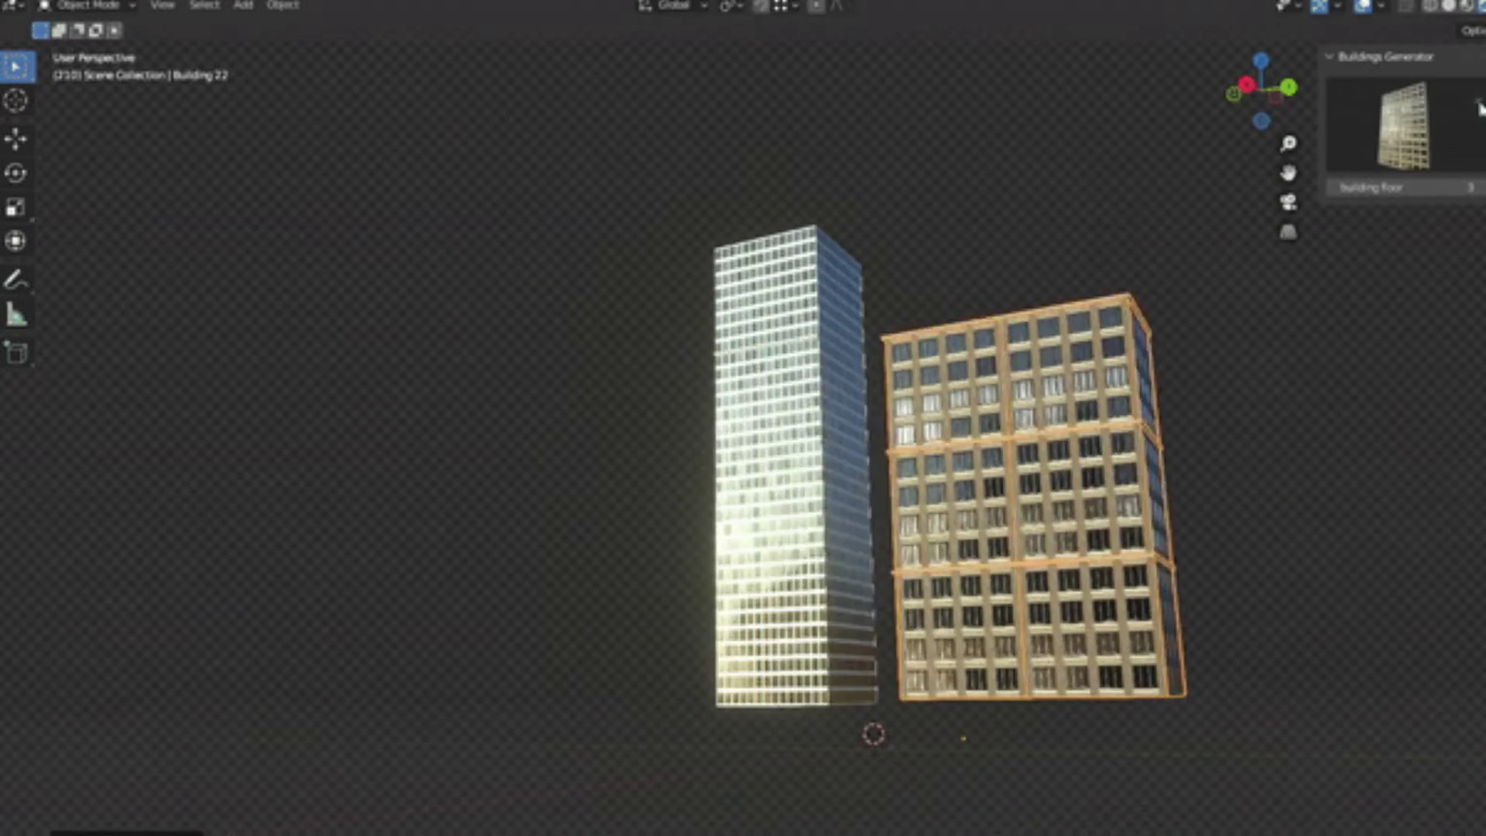
{"action": "left_click", "coordinate": [1335, 178]}
{"action": "left_click", "coordinate": [1048, 527]}
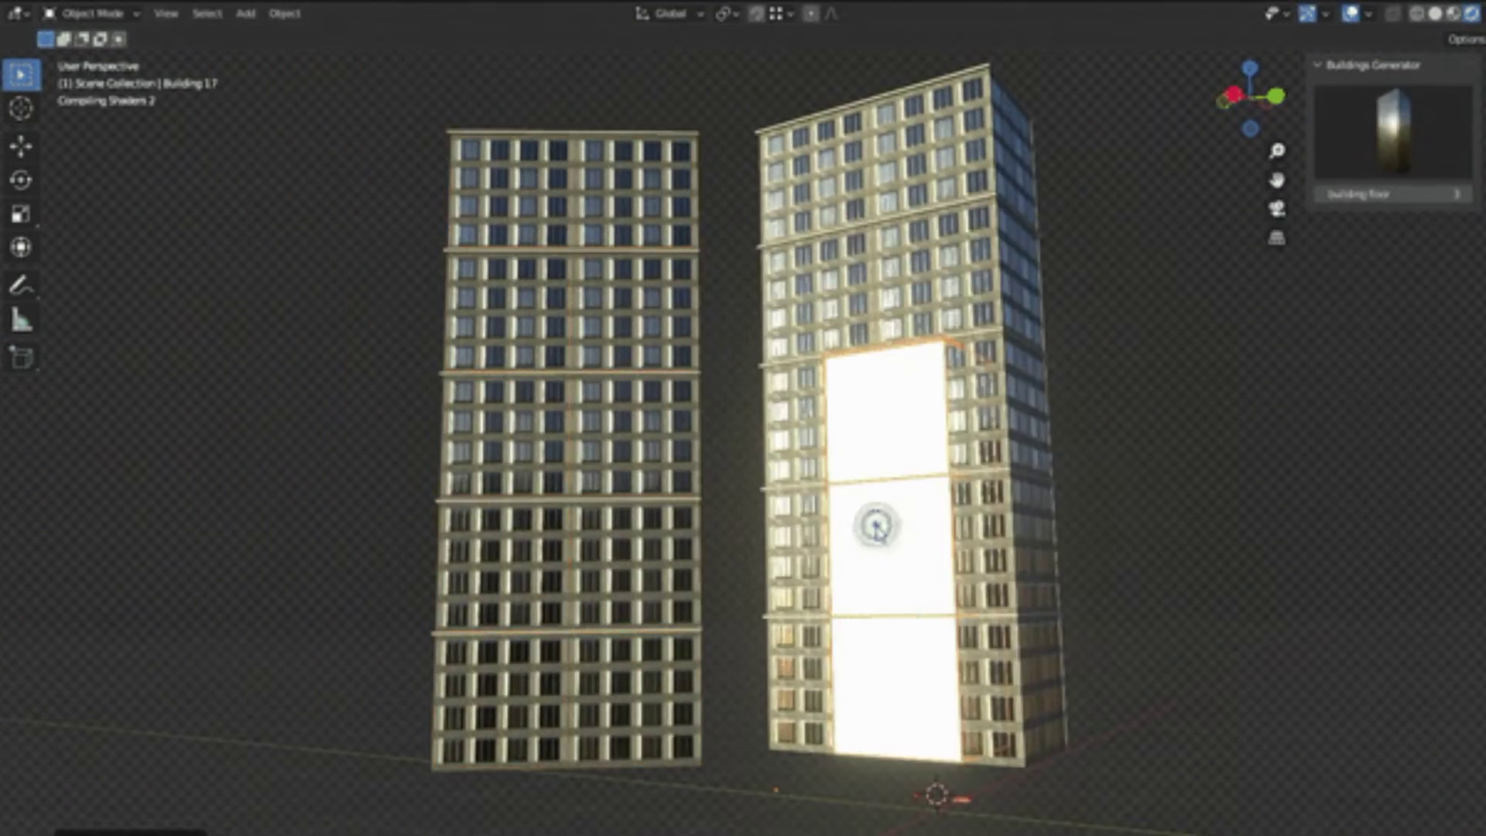
Stretch the glass section vertically to the tower top, then duplicate it and widen it along X
{"action": "key", "text": "s"}
{"action": "key", "text": "z"}
{"action": "left_click", "coordinate": [1170, 451]}
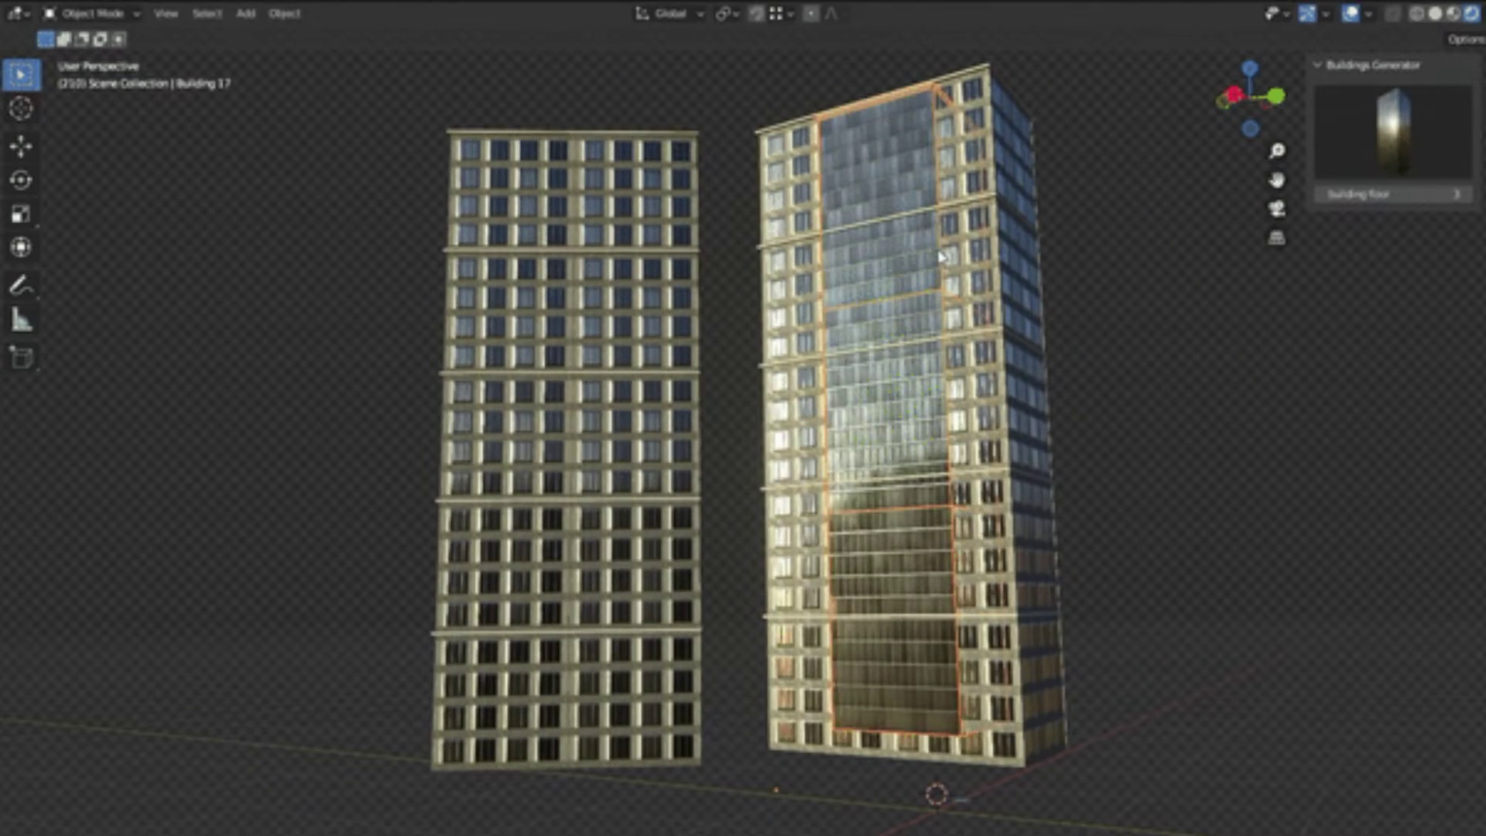
{"action": "key", "text": "shift+d"}
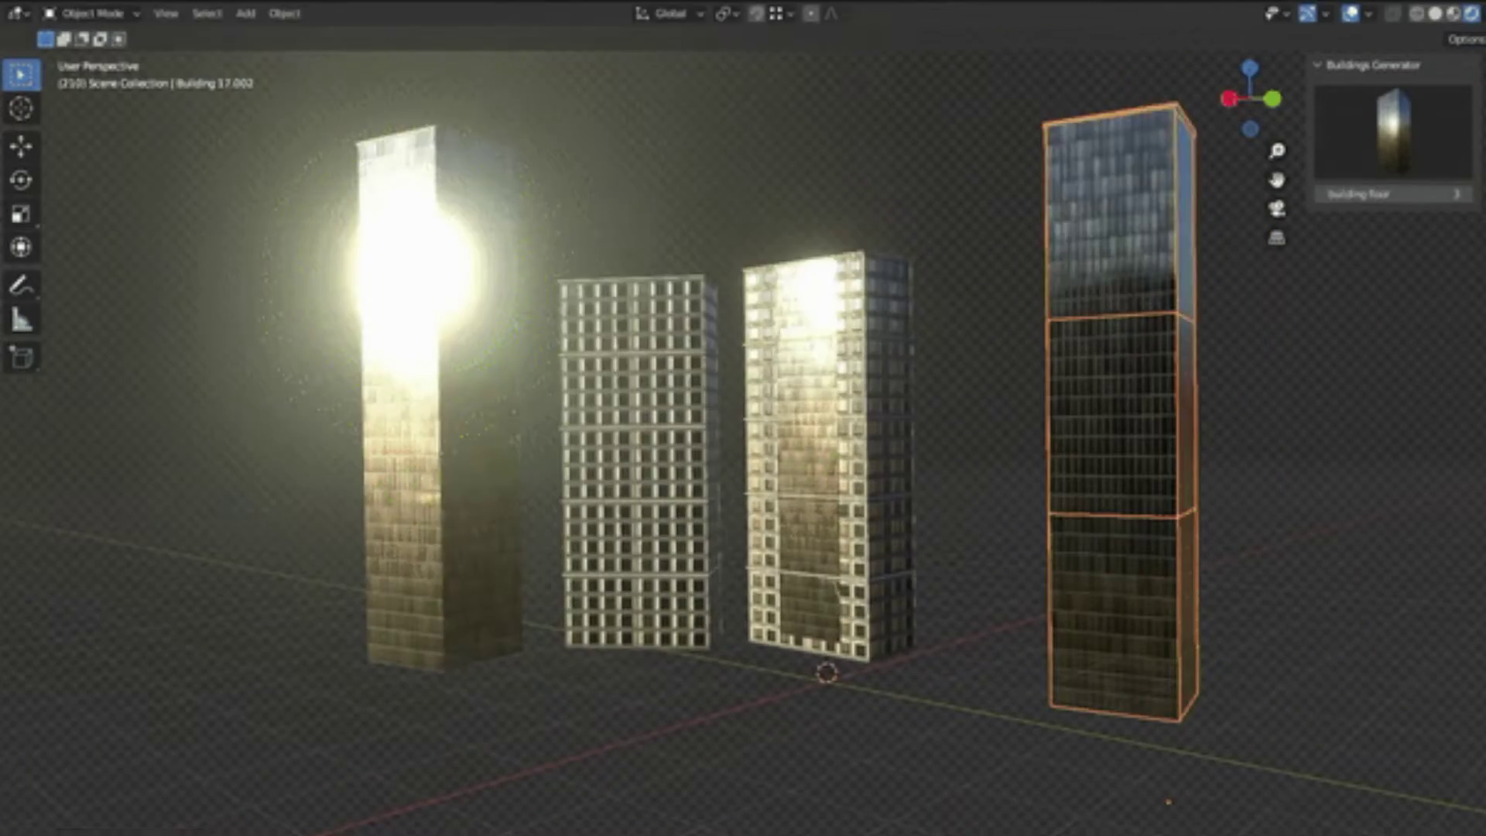
{"action": "key", "text": "s"}
{"action": "key", "text": "x"}
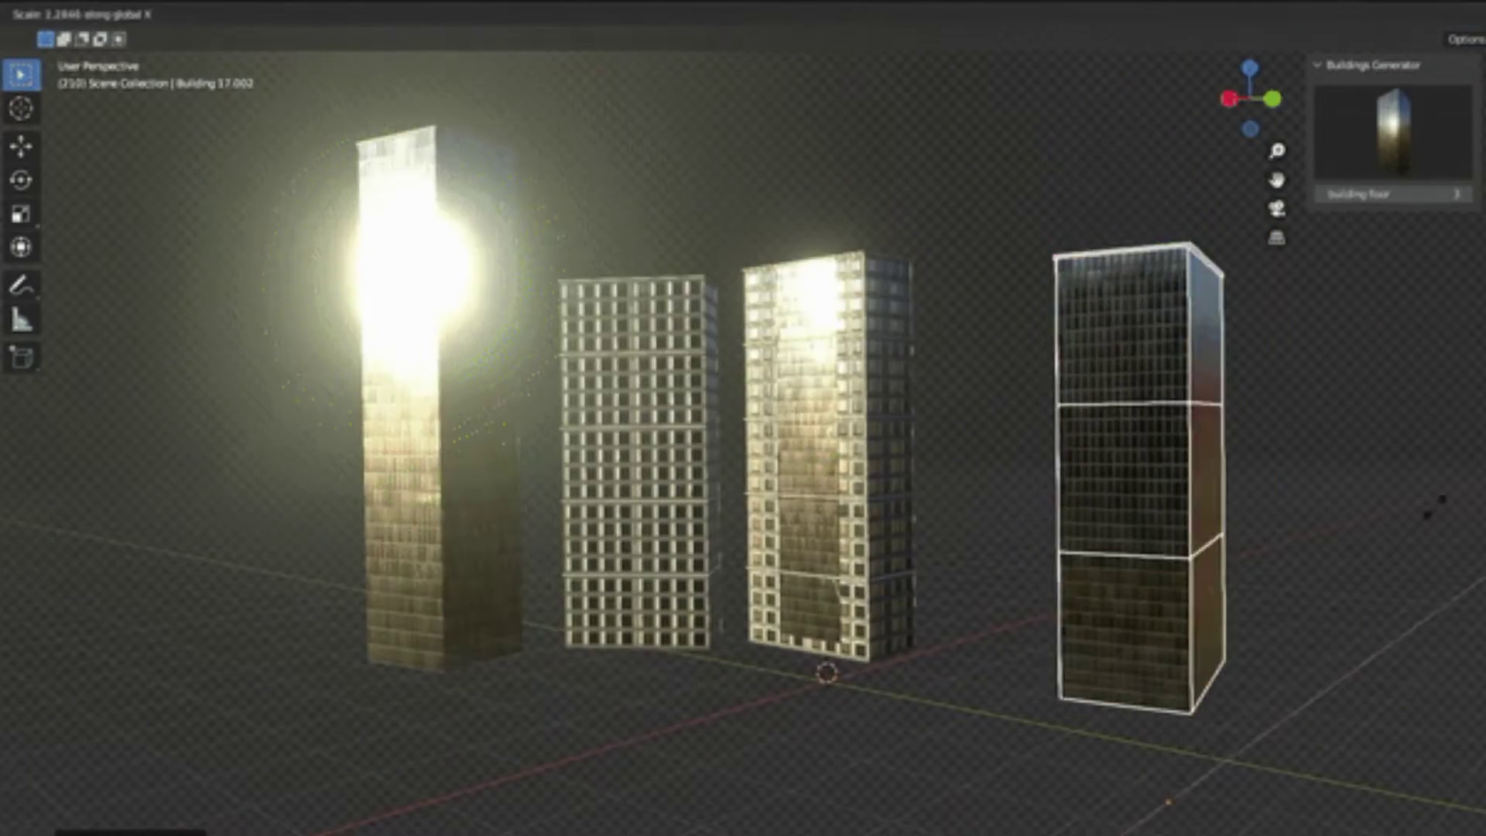
{"action": "left_click", "coordinate": [997, 523]}
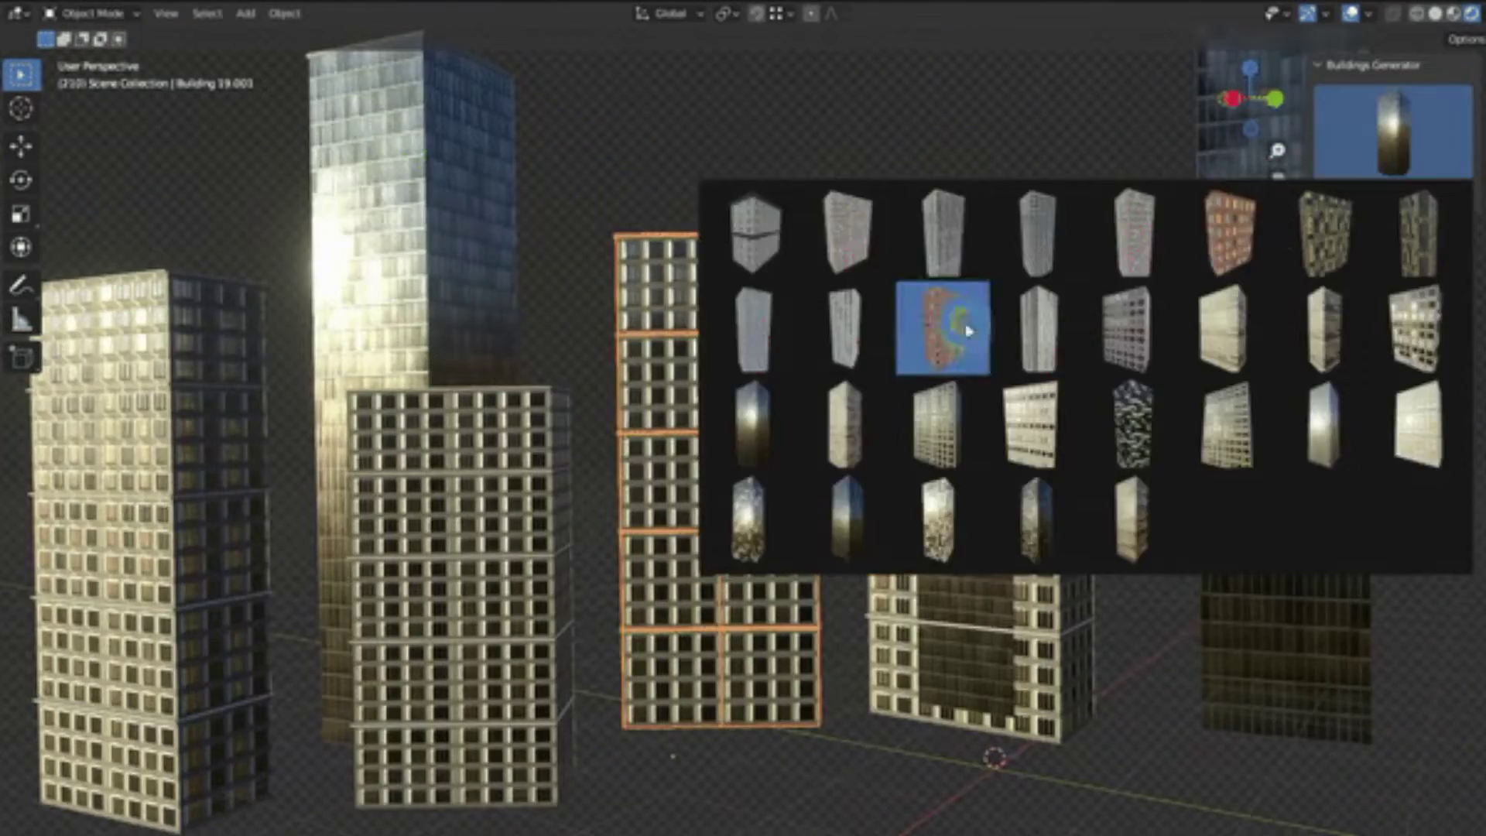
Add a brick building, move and rotate it into place, and change its floor style
{"action": "left_click", "coordinate": [954, 323]}
{"action": "key", "text": "g"}
{"action": "left_click", "coordinate": [1177, 617]}
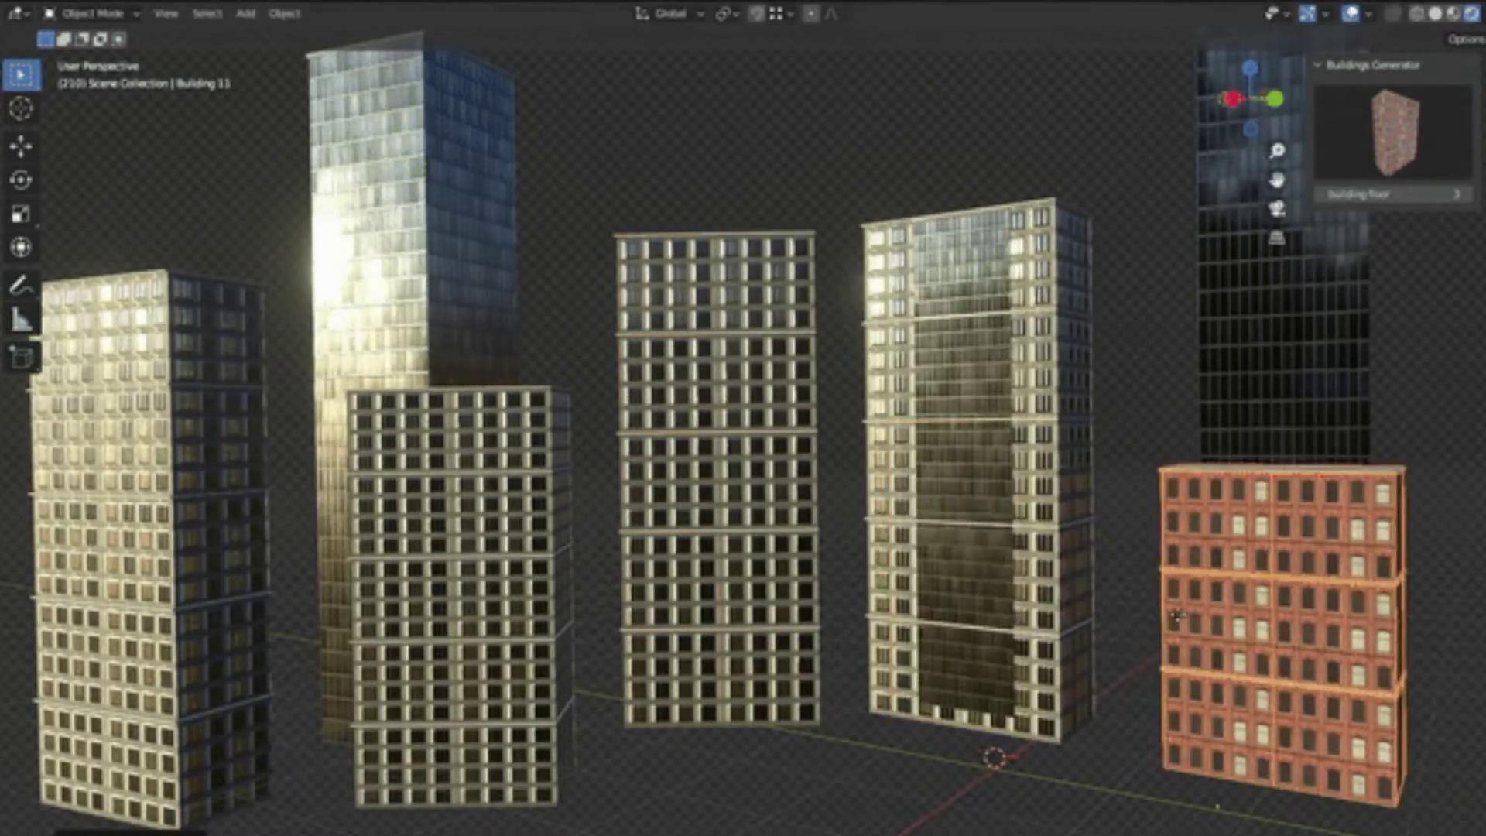
{"action": "key", "text": "r"}
{"action": "key", "text": "z"}
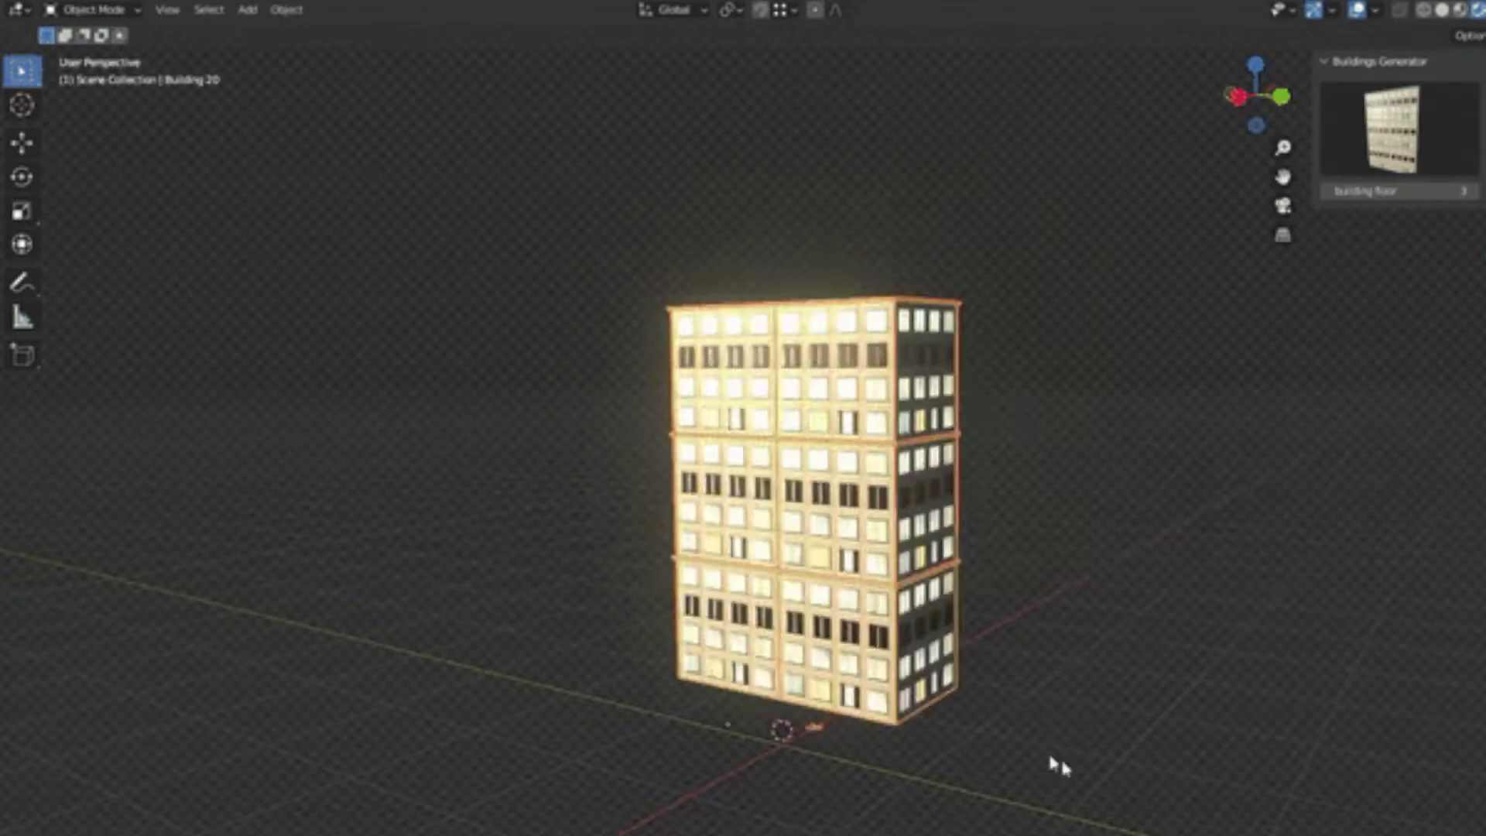
{"action": "left_click", "coordinate": [1471, 191]}
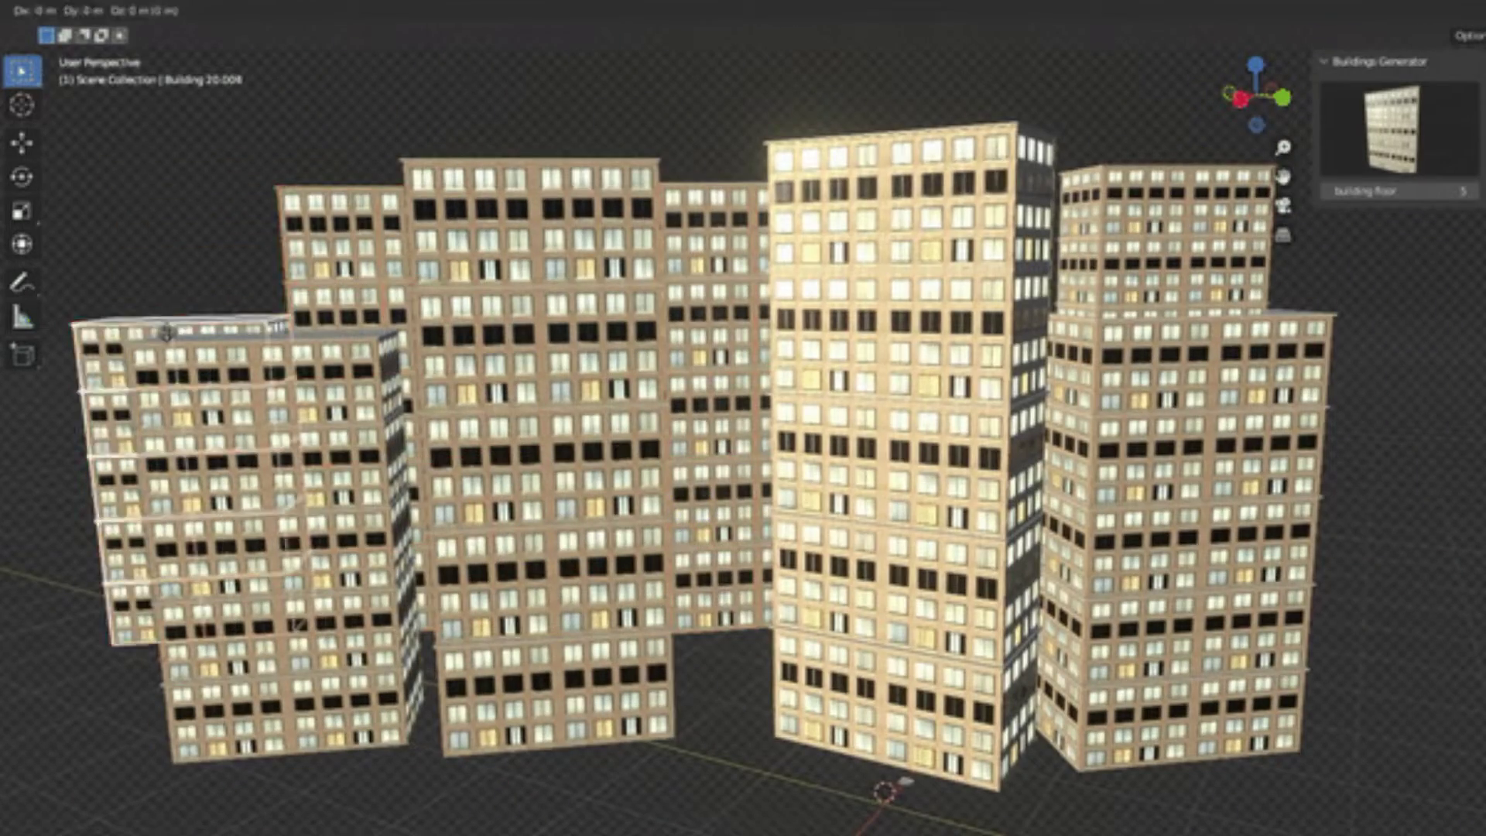
{"action": "left_click", "coordinate": [269, 362]}
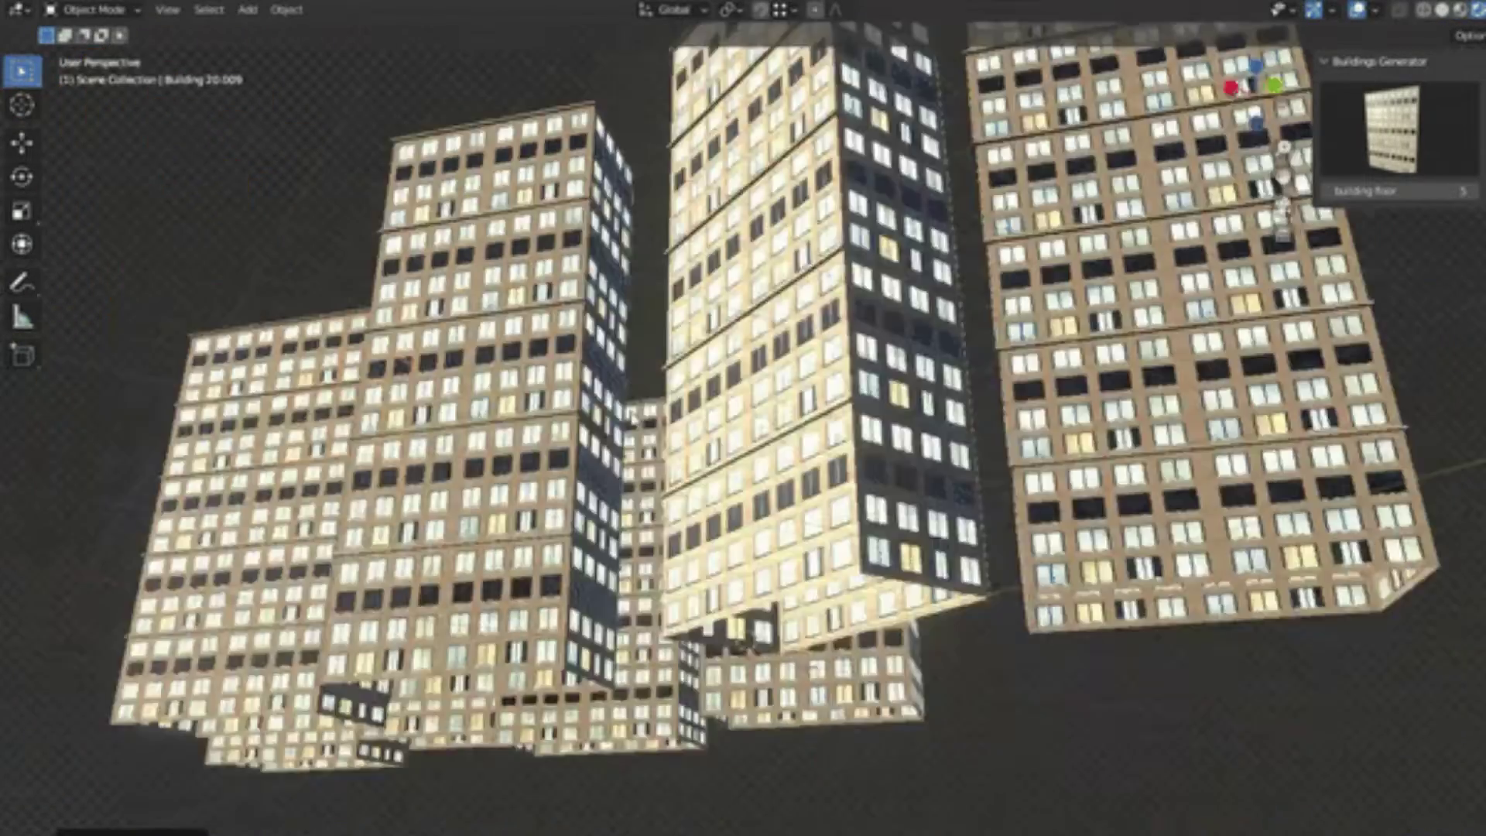
Change the selected building's floor variant and make the rightmost building taller
{"action": "left_click", "coordinate": [221, 195]}
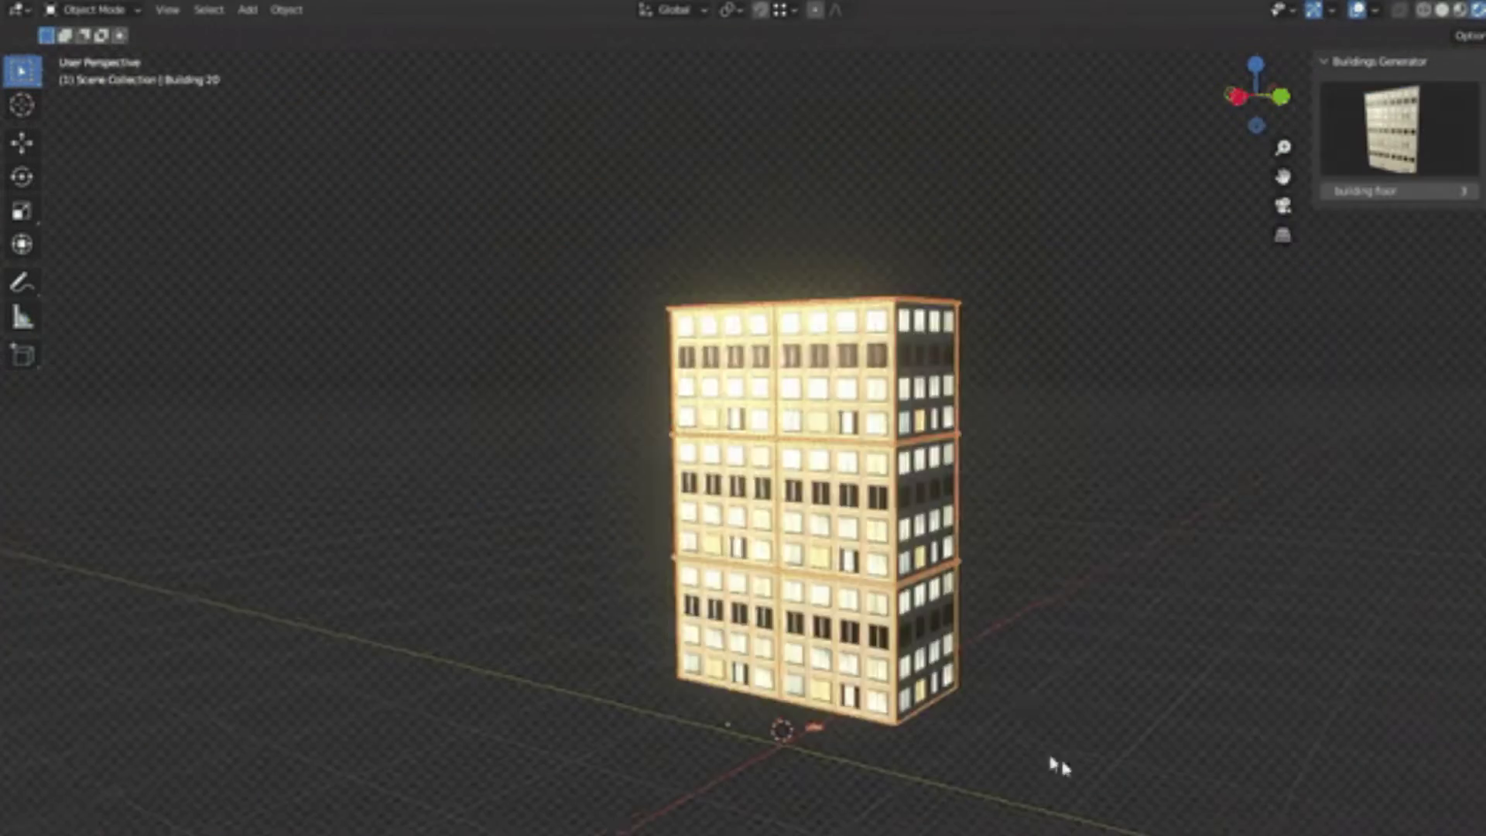
{"action": "left_click", "coordinate": [1471, 191]}
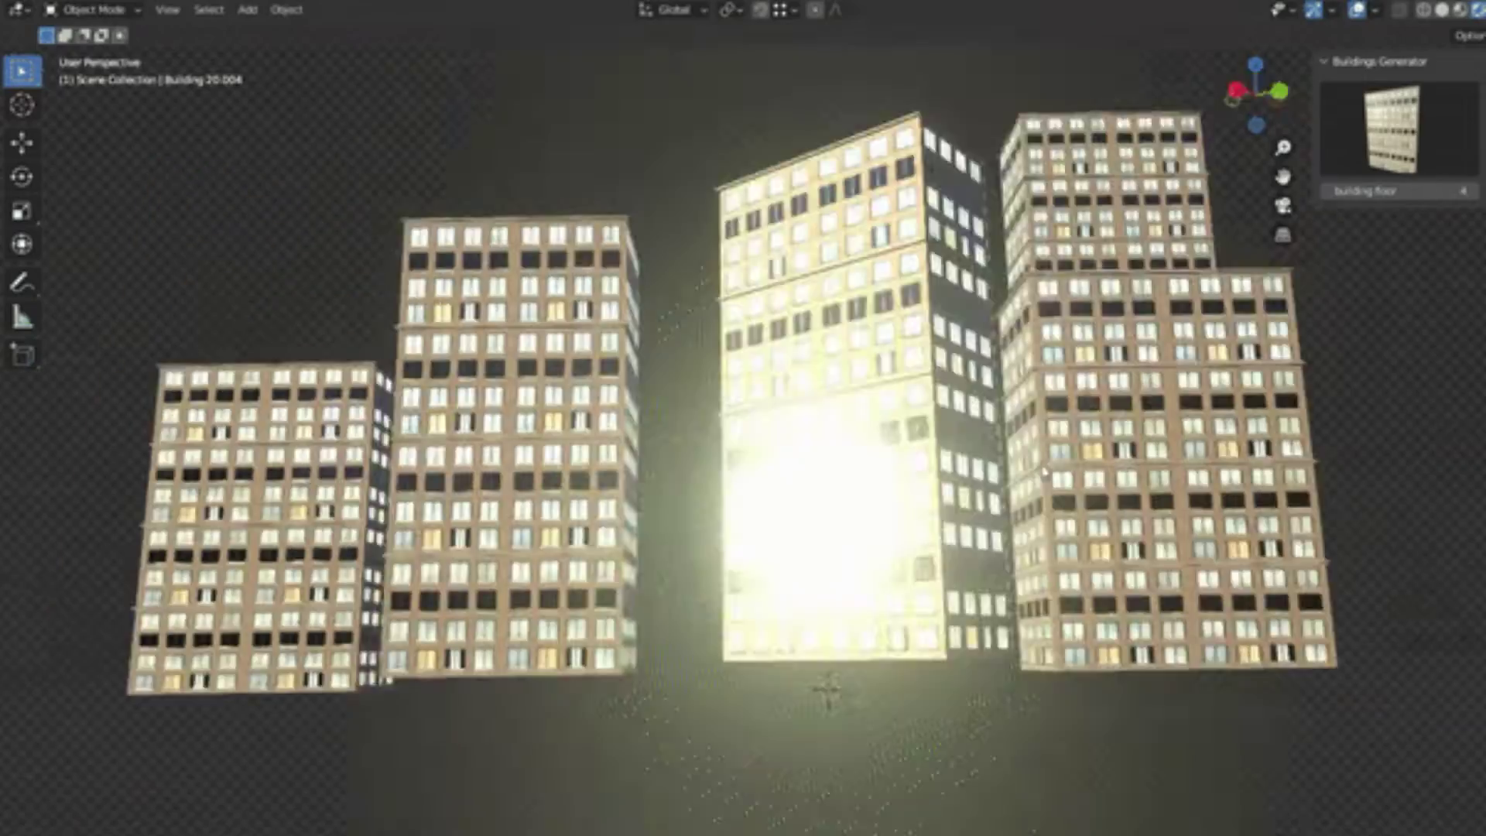
{"action": "left_click", "coordinate": [1331, 191]}
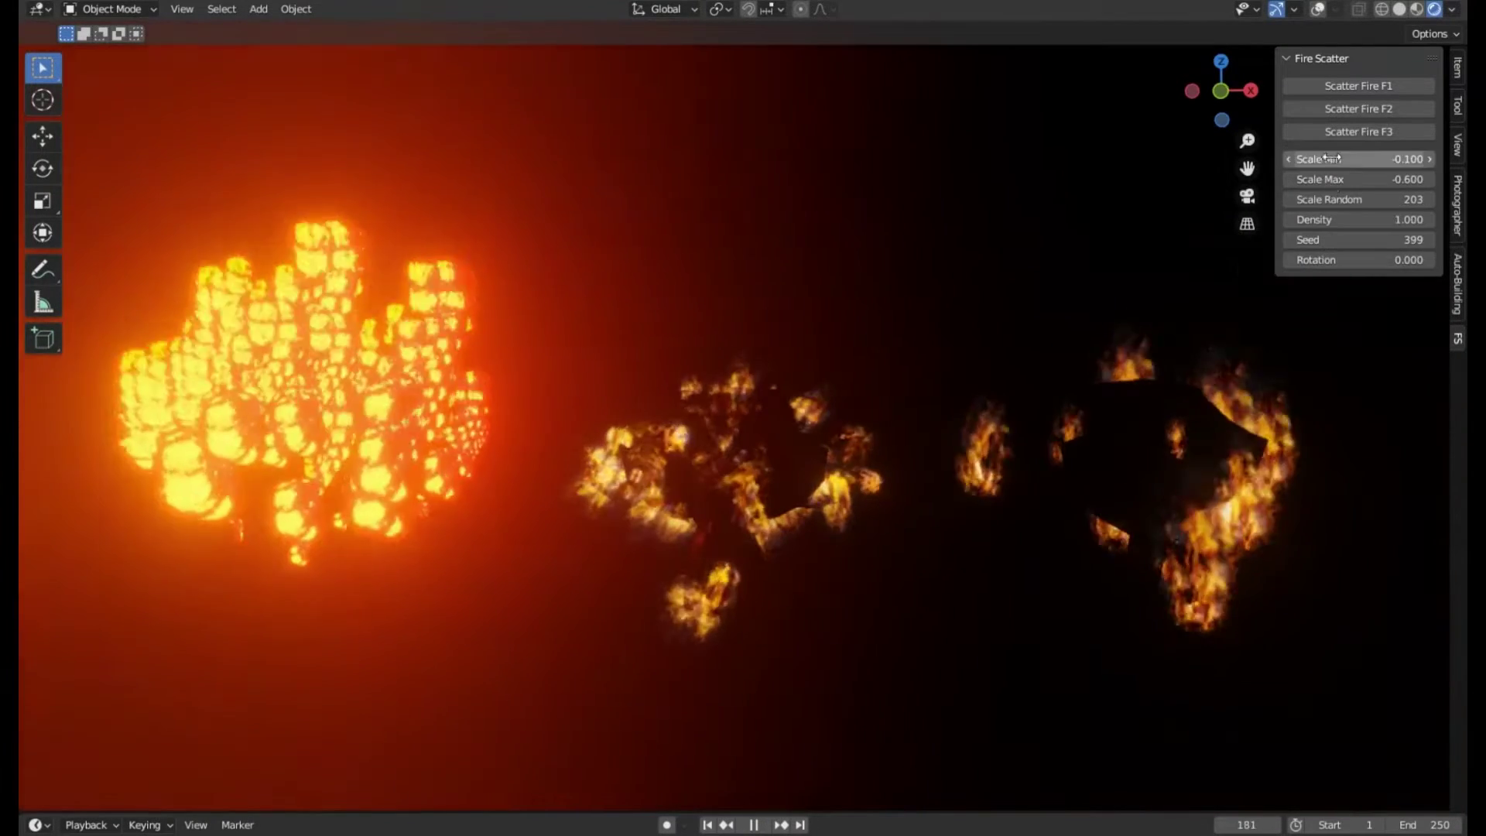
Set minimum fire scale to -0.500, ignite the middle and left monkeys, and tune the left flames' size, density and seed
{"action": "left_click_drag", "start_coordinate": [1325, 158], "coordinate": [1287, 160]}
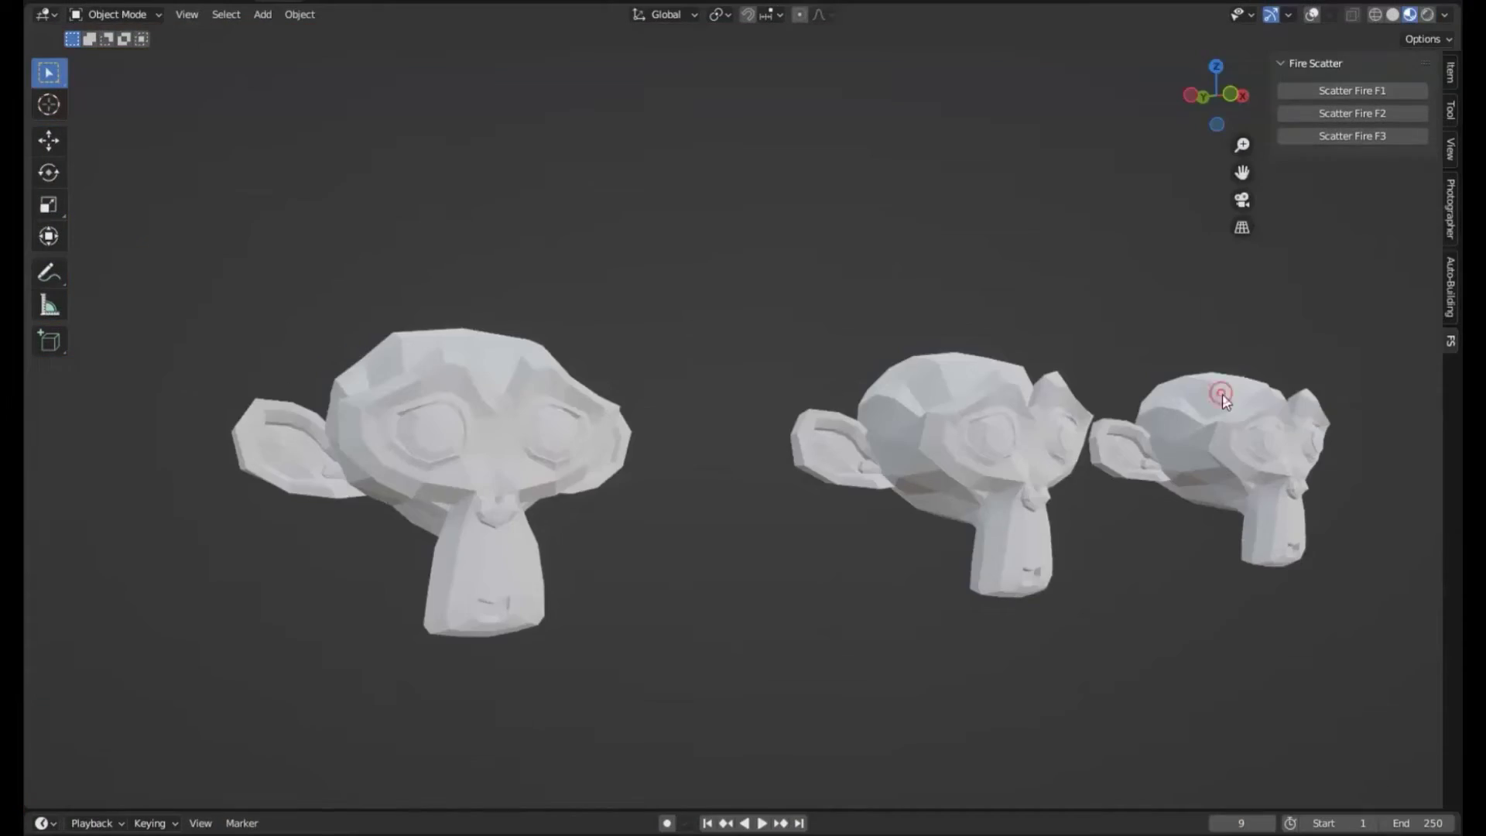
{"action": "left_click", "coordinate": [1366, 115]}
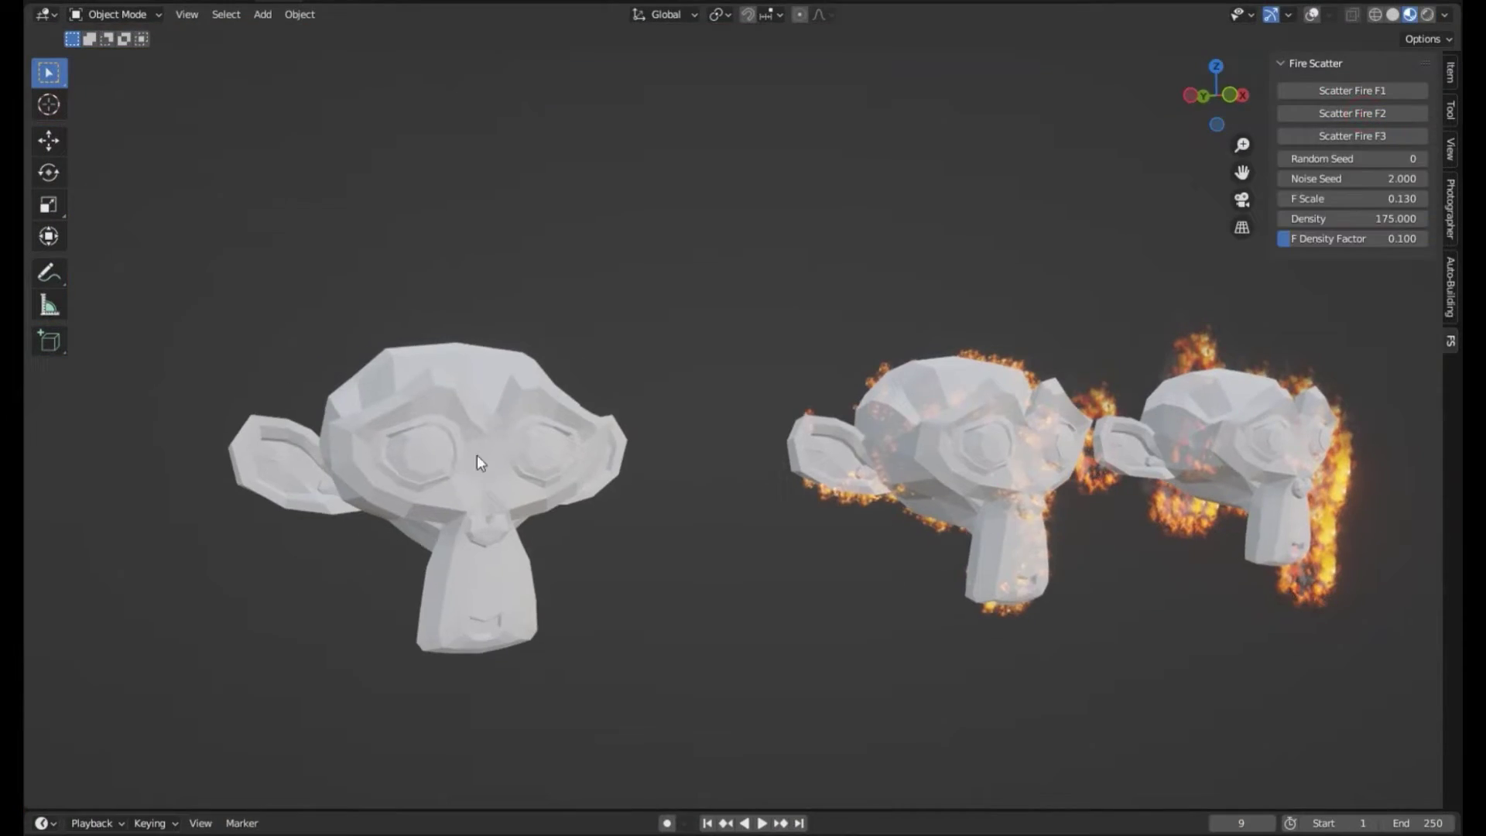
{"action": "left_click", "coordinate": [1373, 142]}
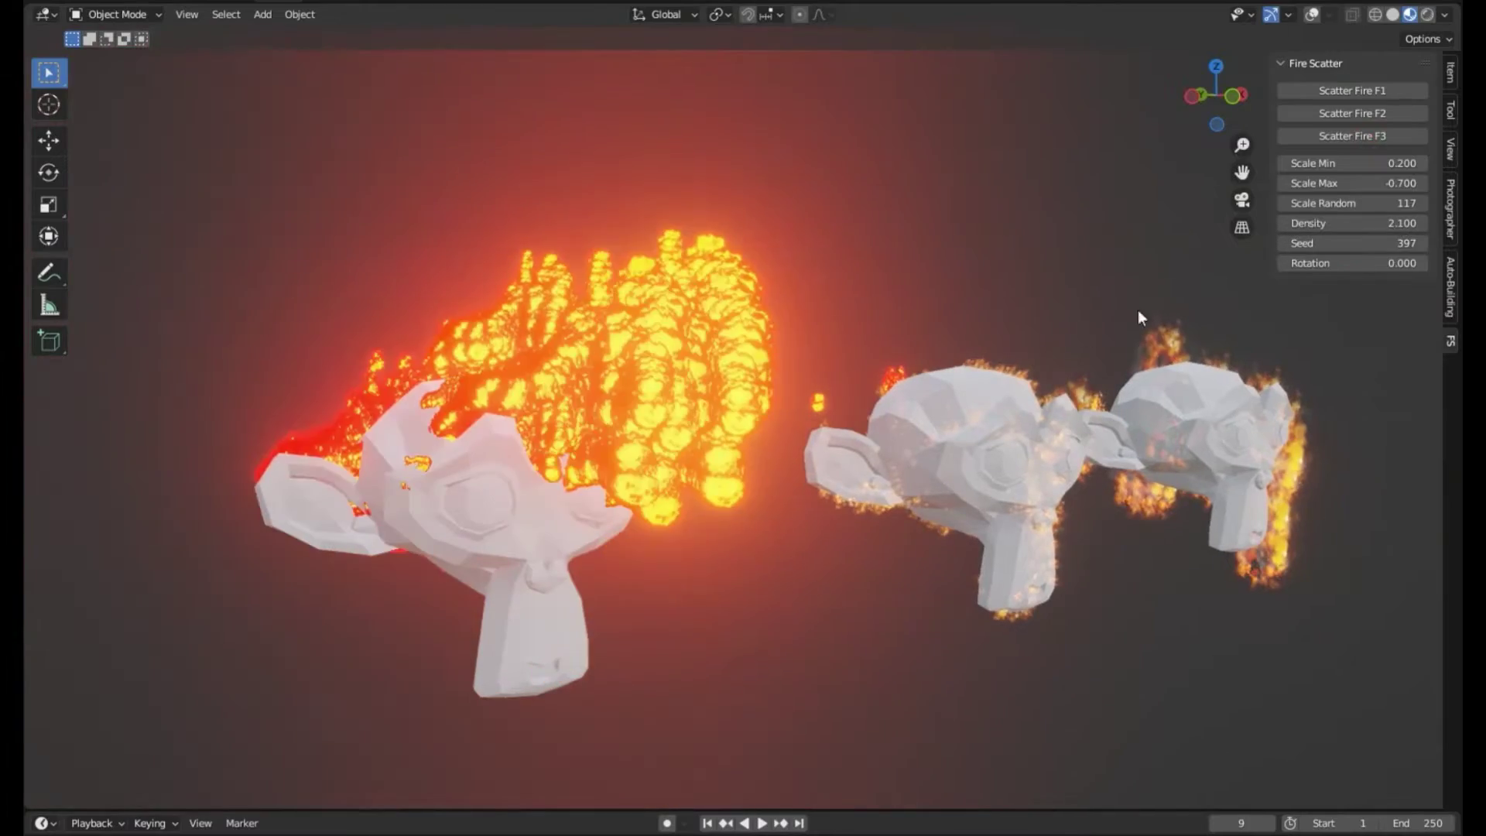
{"action": "mouse_move", "coordinate": [1316, 163]}
{"action": "left_mouse_down"}
{"action": "mouse_move", "coordinate": [1247, 163]}
{"action": "mouse_move", "coordinate": [1331, 164]}
{"action": "left_mouse_up"}
{"action": "mouse_move", "coordinate": [1346, 223]}
{"action": "left_mouse_down"}
{"action": "mouse_move", "coordinate": [1336, 240]}
{"action": "mouse_move", "coordinate": [1300, 240]}
{"action": "mouse_move", "coordinate": [1331, 243]}
{"action": "left_mouse_up"}
{"action": "mouse_move", "coordinate": [1347, 223]}
{"action": "left_mouse_down"}
{"action": "mouse_move", "coordinate": [1308, 223]}
{"action": "mouse_move", "coordinate": [1332, 202]}
{"action": "left_mouse_up"}
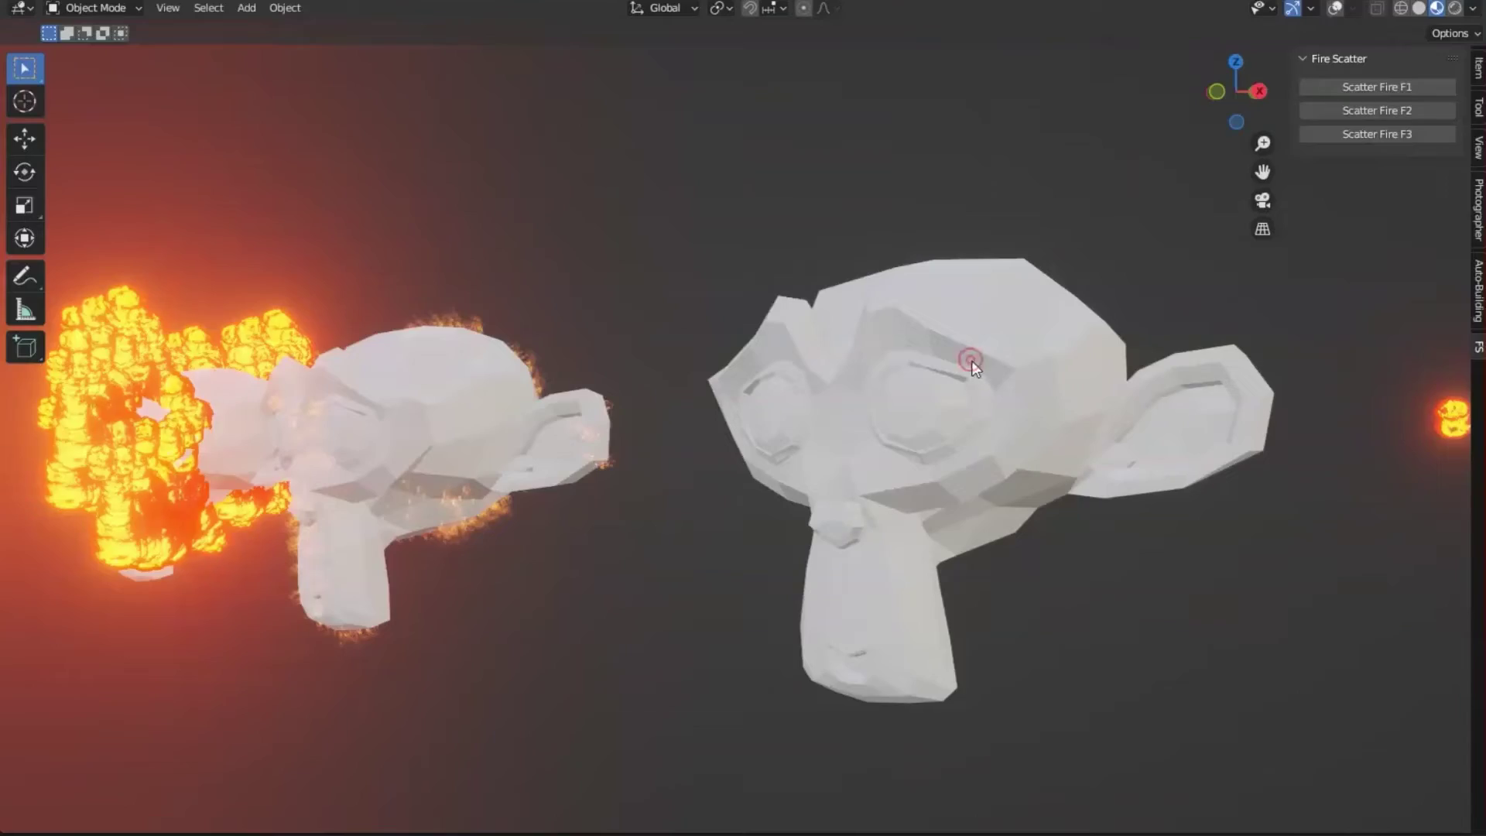
Ignite the right monkey, shrink its flames, thin the middle fire, change the seed, then grow the right monkey's fire
{"action": "left_click", "coordinate": [1343, 88]}
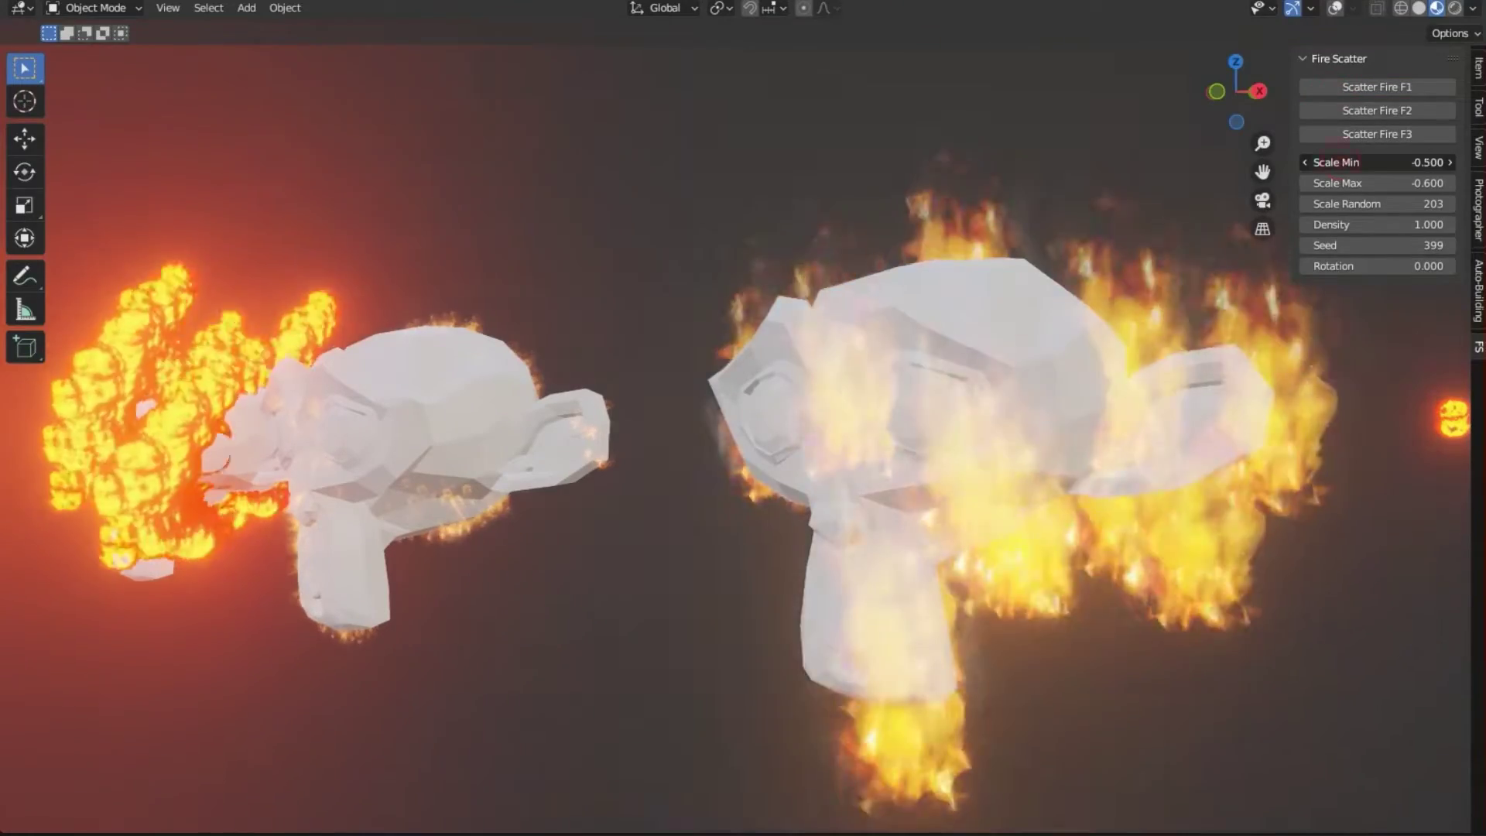
{"action": "left_click_drag", "start_coordinate": [1362, 161], "coordinate": [1351, 245]}
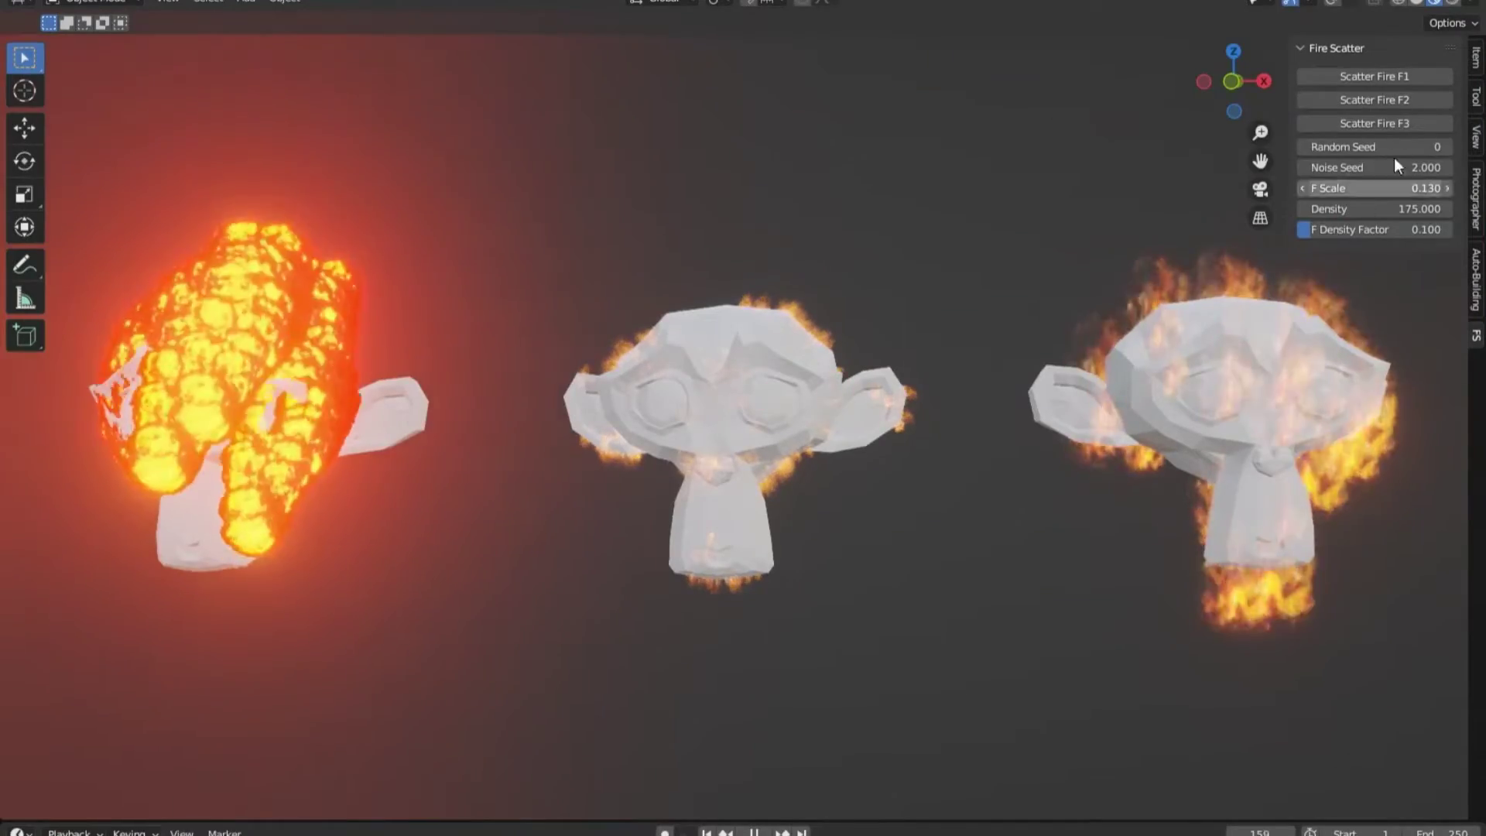
{"action": "mouse_move", "coordinate": [1360, 187]}
{"action": "left_mouse_down"}
{"action": "mouse_move", "coordinate": [1316, 188]}
{"action": "mouse_move", "coordinate": [1341, 188]}
{"action": "left_mouse_up"}
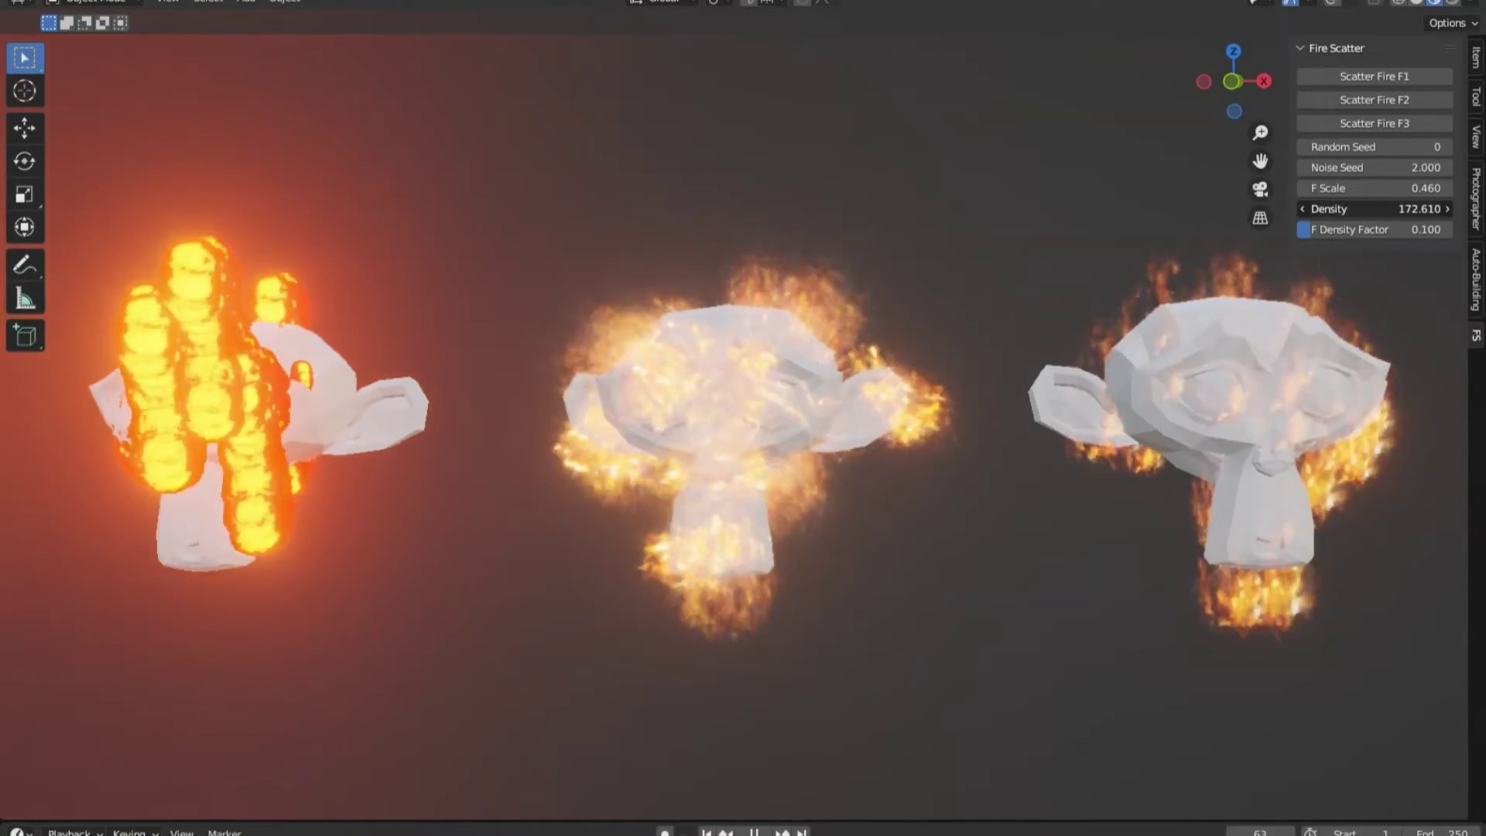
{"action": "left_click_drag", "start_coordinate": [1387, 235], "coordinate": [1370, 235]}
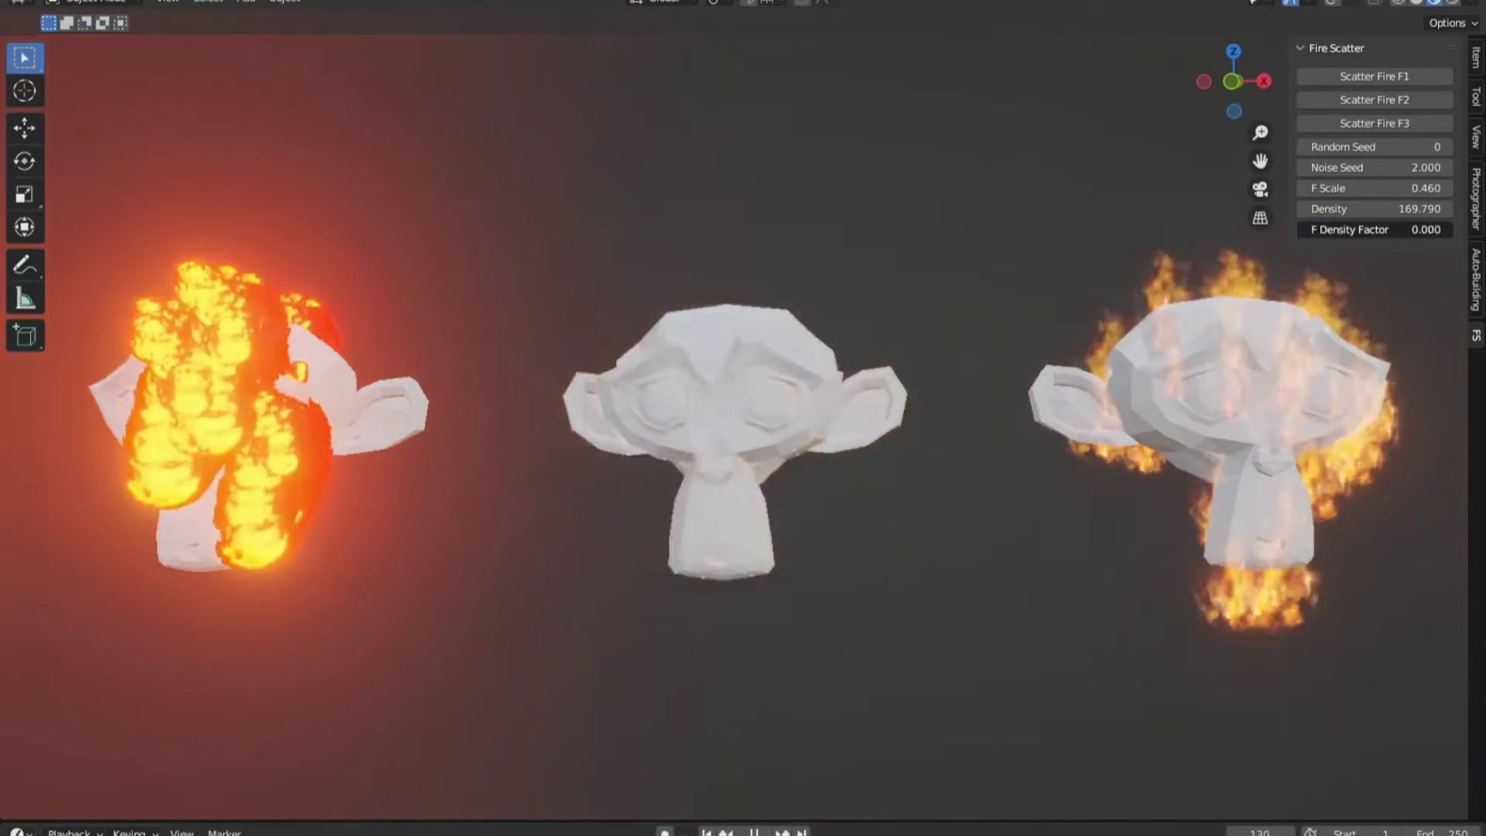
{"action": "left_click_drag", "start_coordinate": [1341, 151], "coordinate": [1332, 151]}
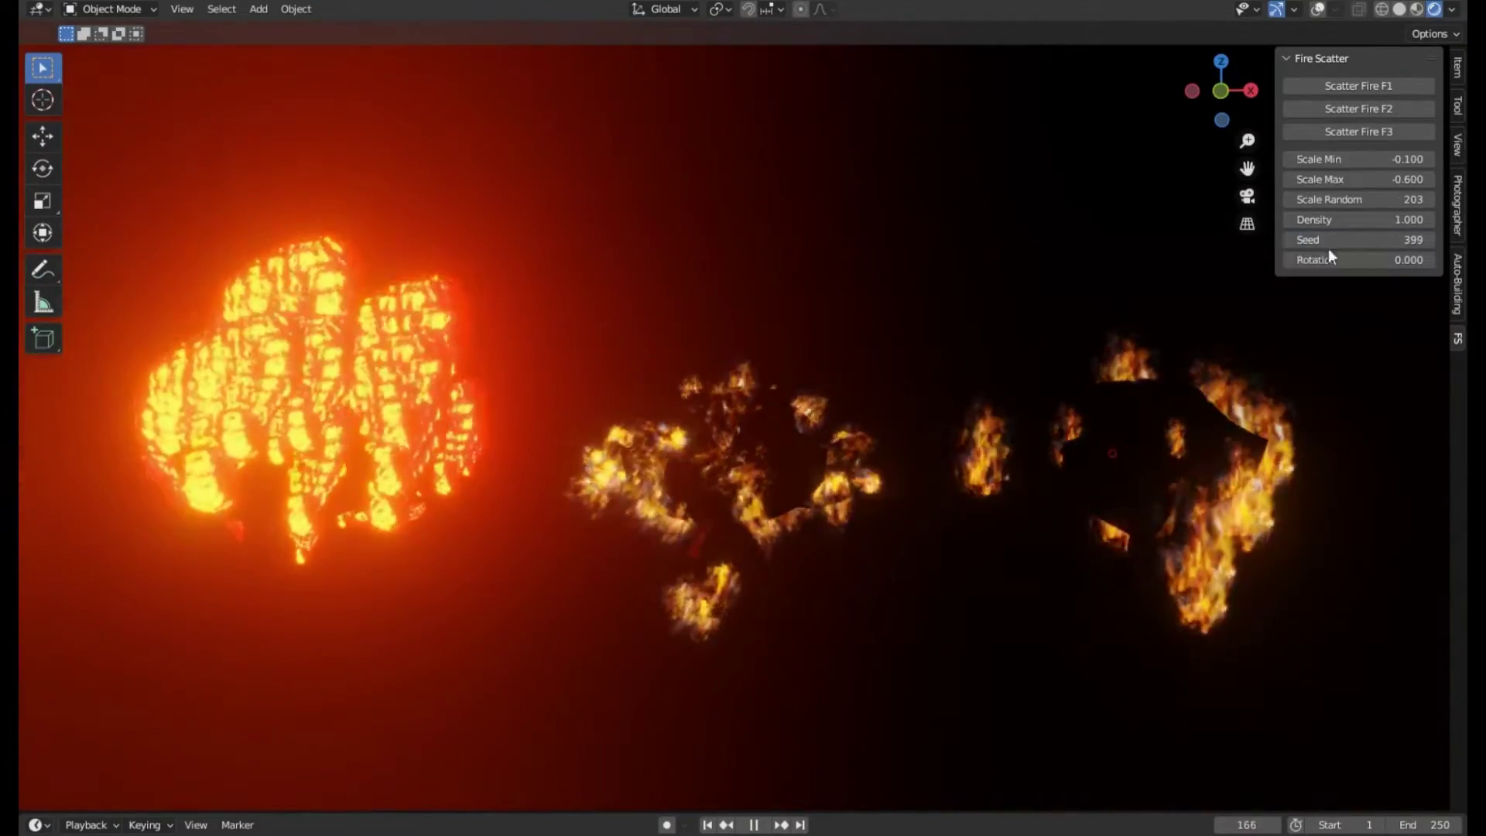
{"action": "left_click_drag", "start_coordinate": [1347, 159], "coordinate": [1385, 158]}
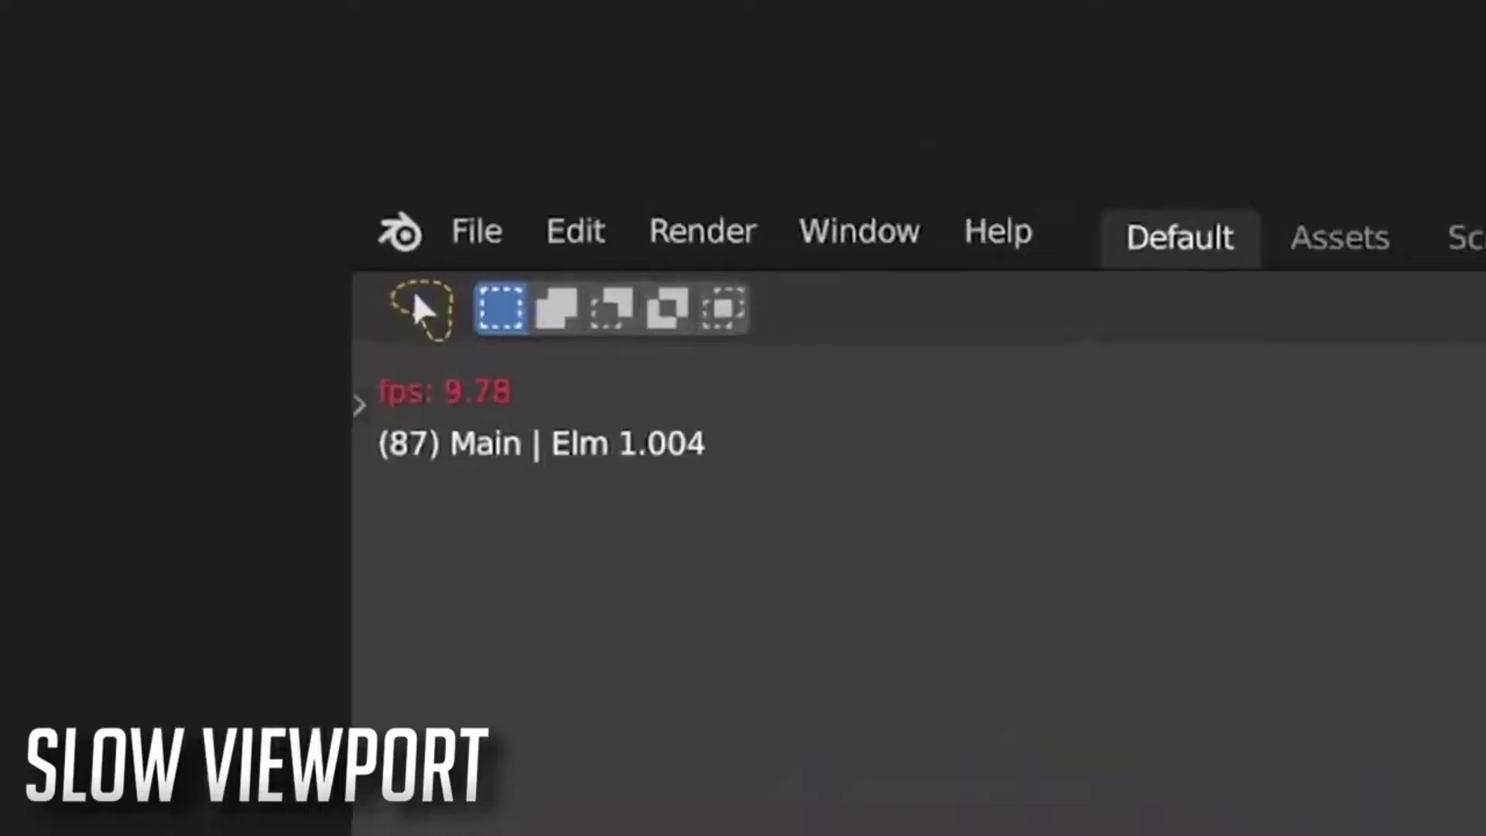
Render the scene with Render Image from the Render menu
{"action": "left_click", "coordinate": [128, 17]}
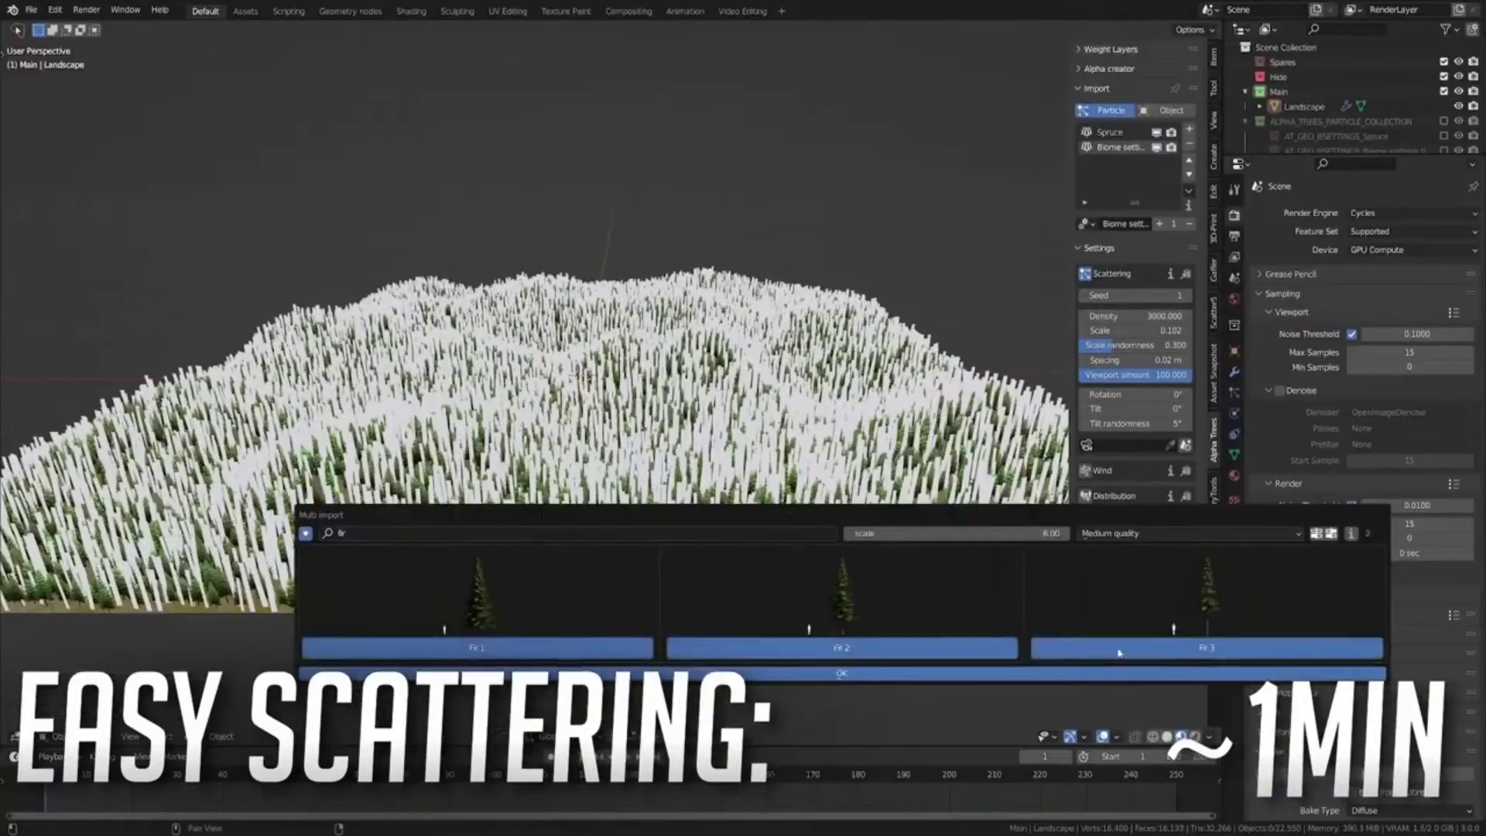
Scatter Fir trees over the landscape and pick a new Leaves colour for the spruce
{"action": "left_click", "coordinate": [1119, 652]}
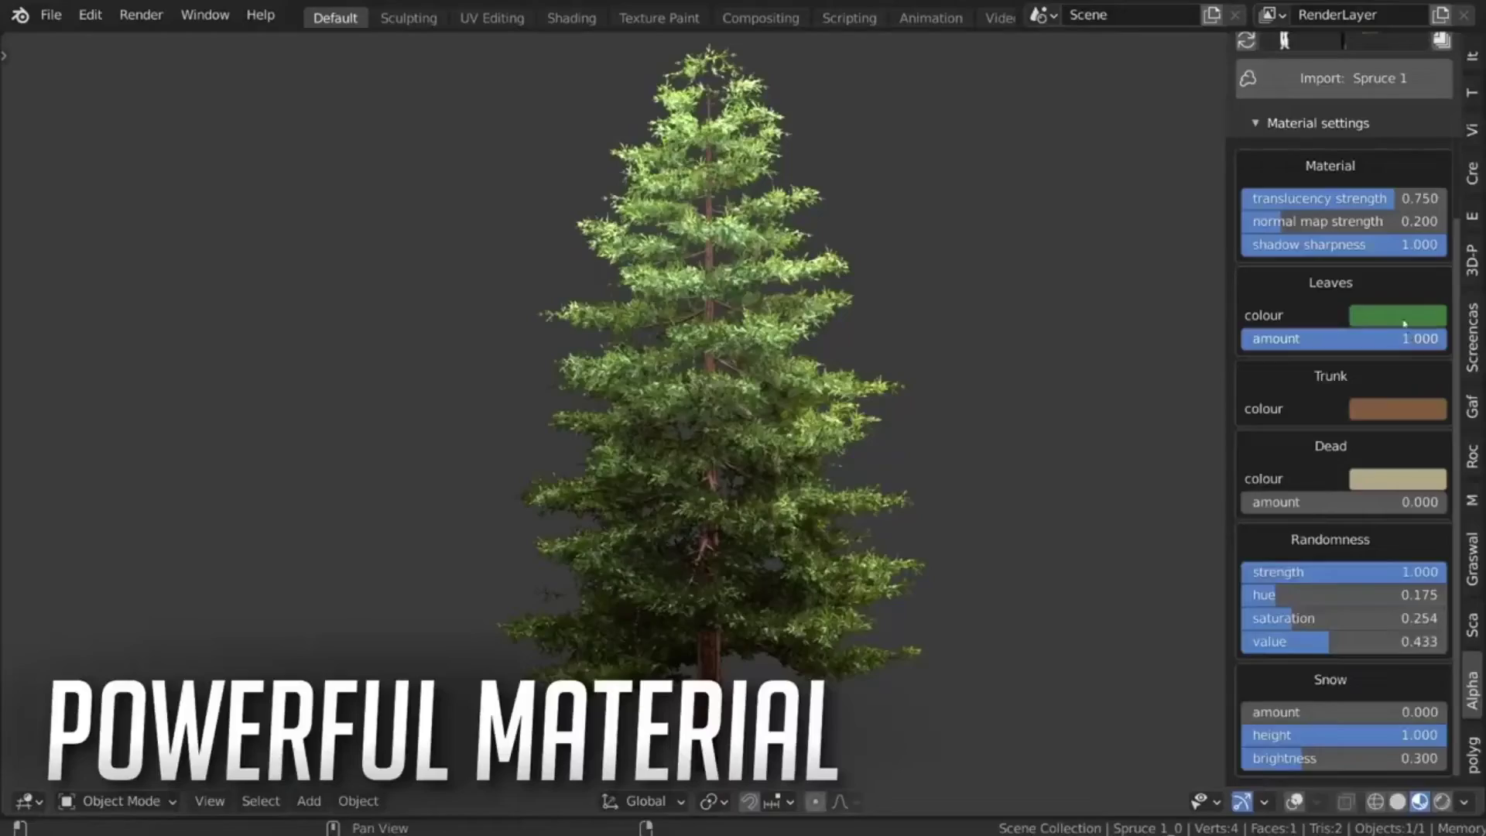
{"action": "left_click", "coordinate": [1397, 315]}
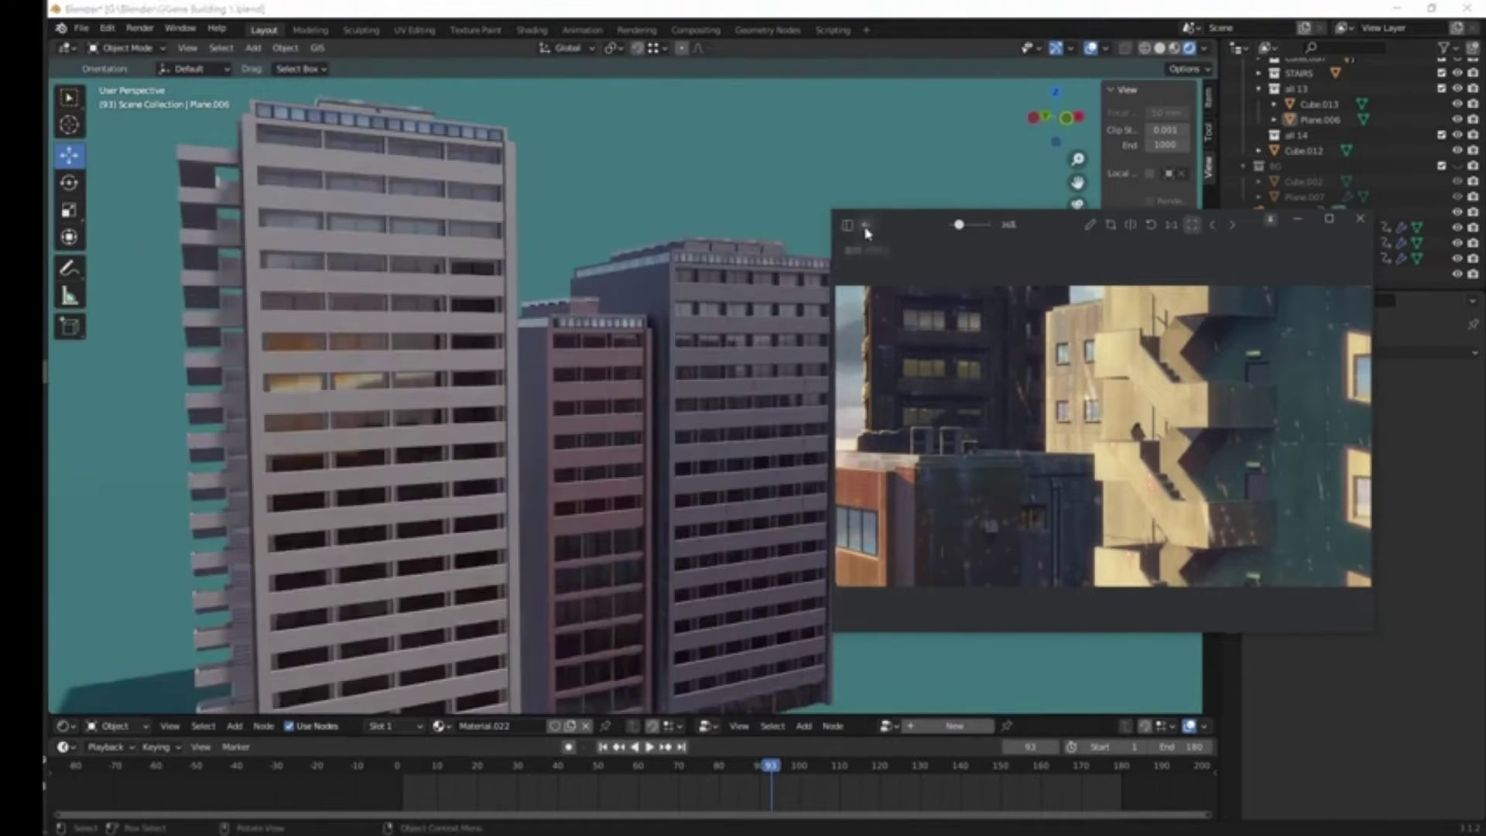
Set the building's Length to 9, leave Edit Mode, and browse materials for the left building
{"action": "left_click", "coordinate": [865, 226]}
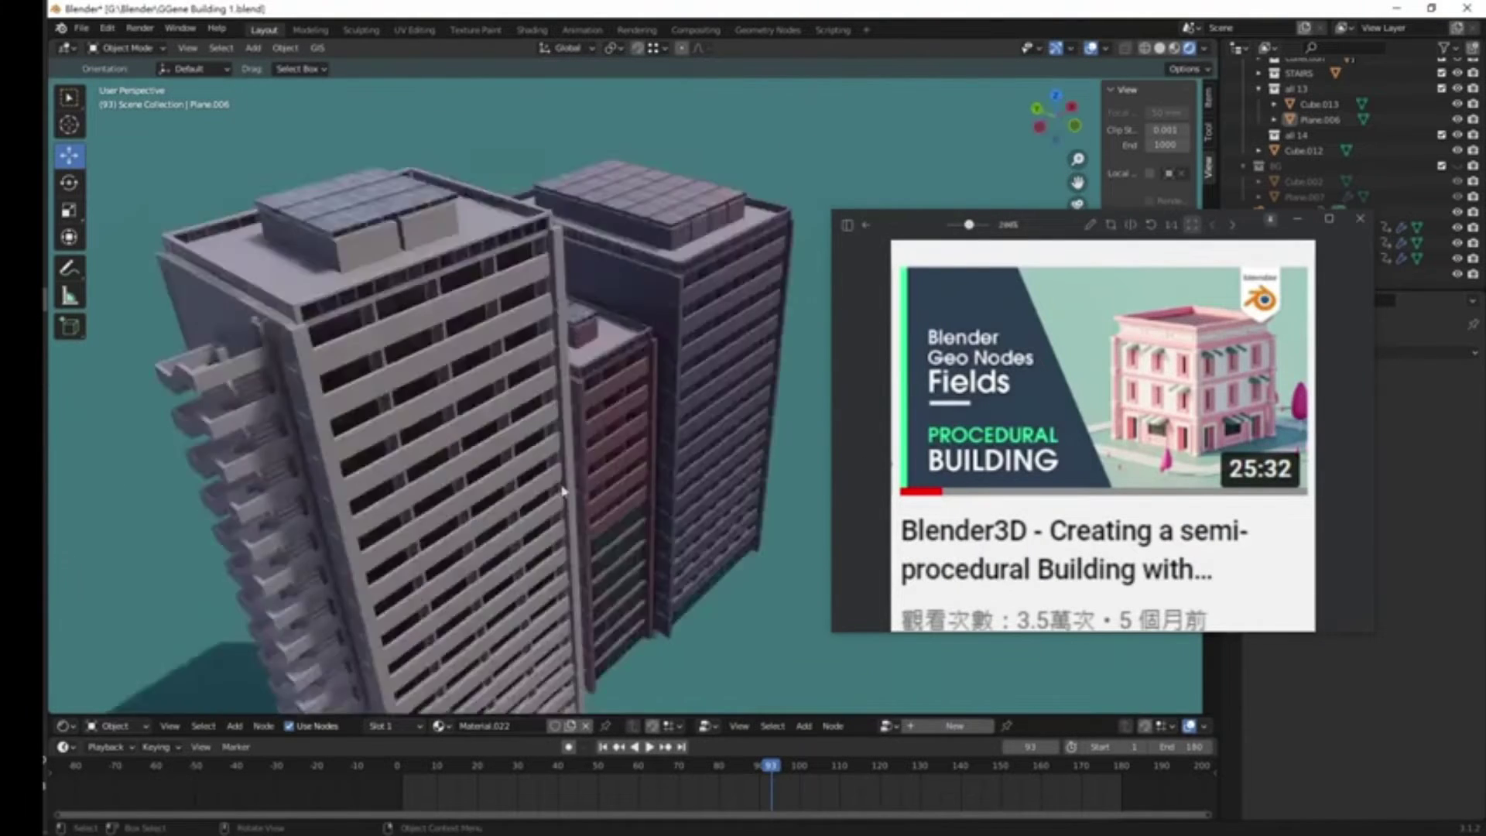
{"action": "middle_click_drag", "start_coordinate": [697, 451], "coordinate": [762, 477]}
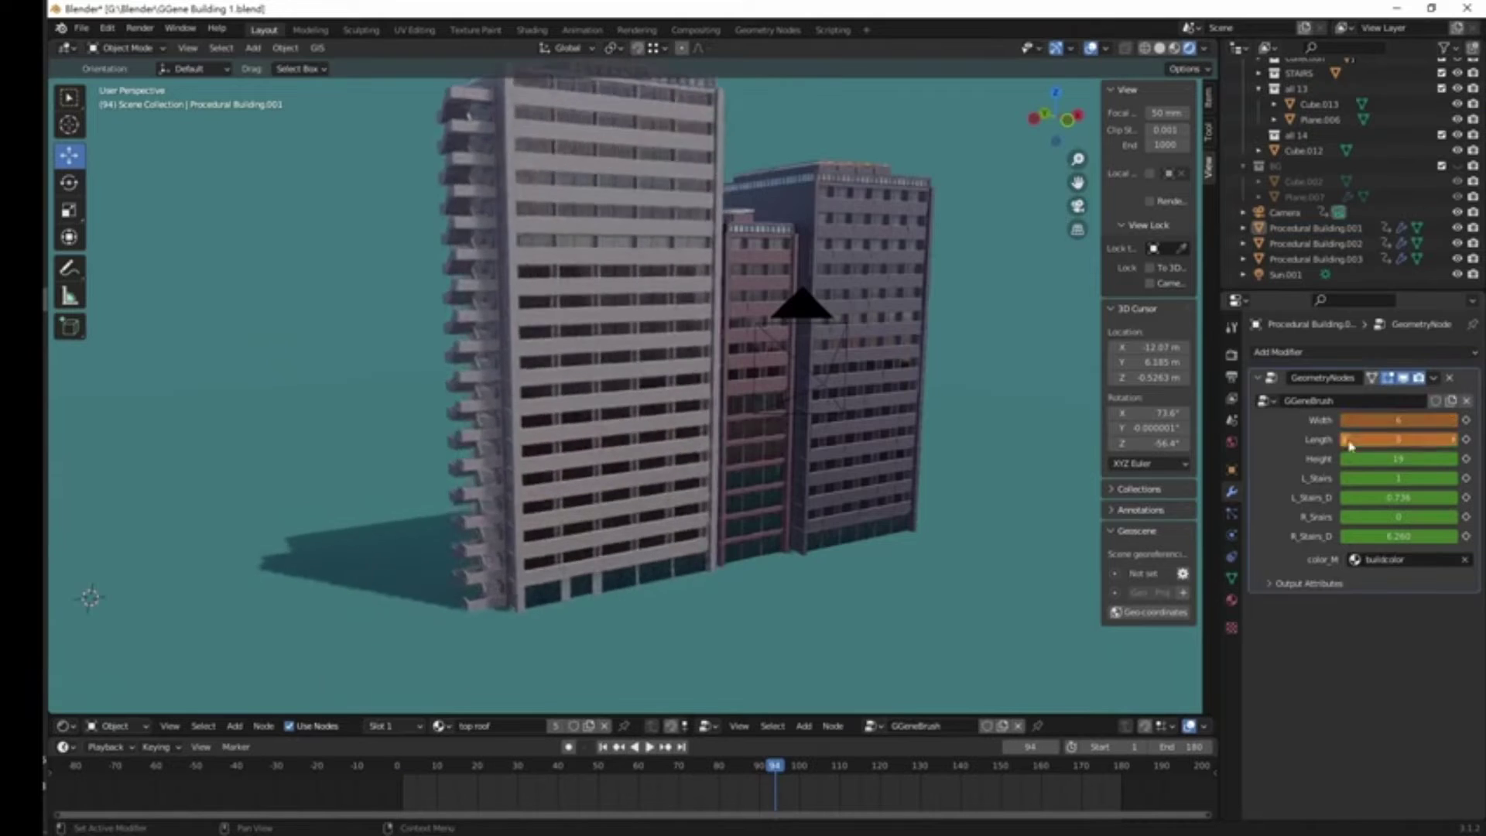
{"action": "left_click_drag", "start_coordinate": [1349, 445], "coordinate": [1393, 441]}
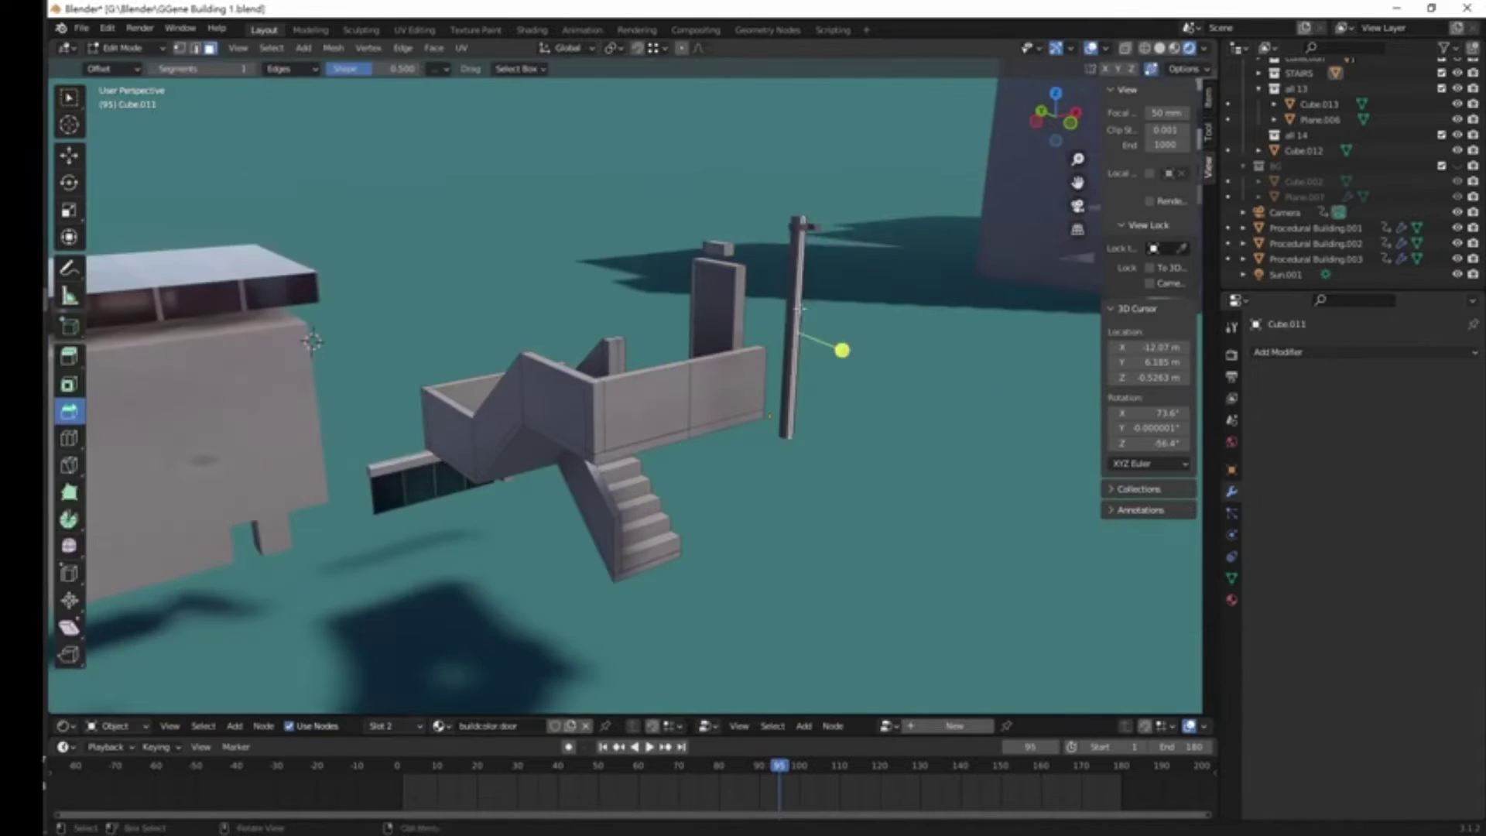
{"action": "key", "text": "Tab"}
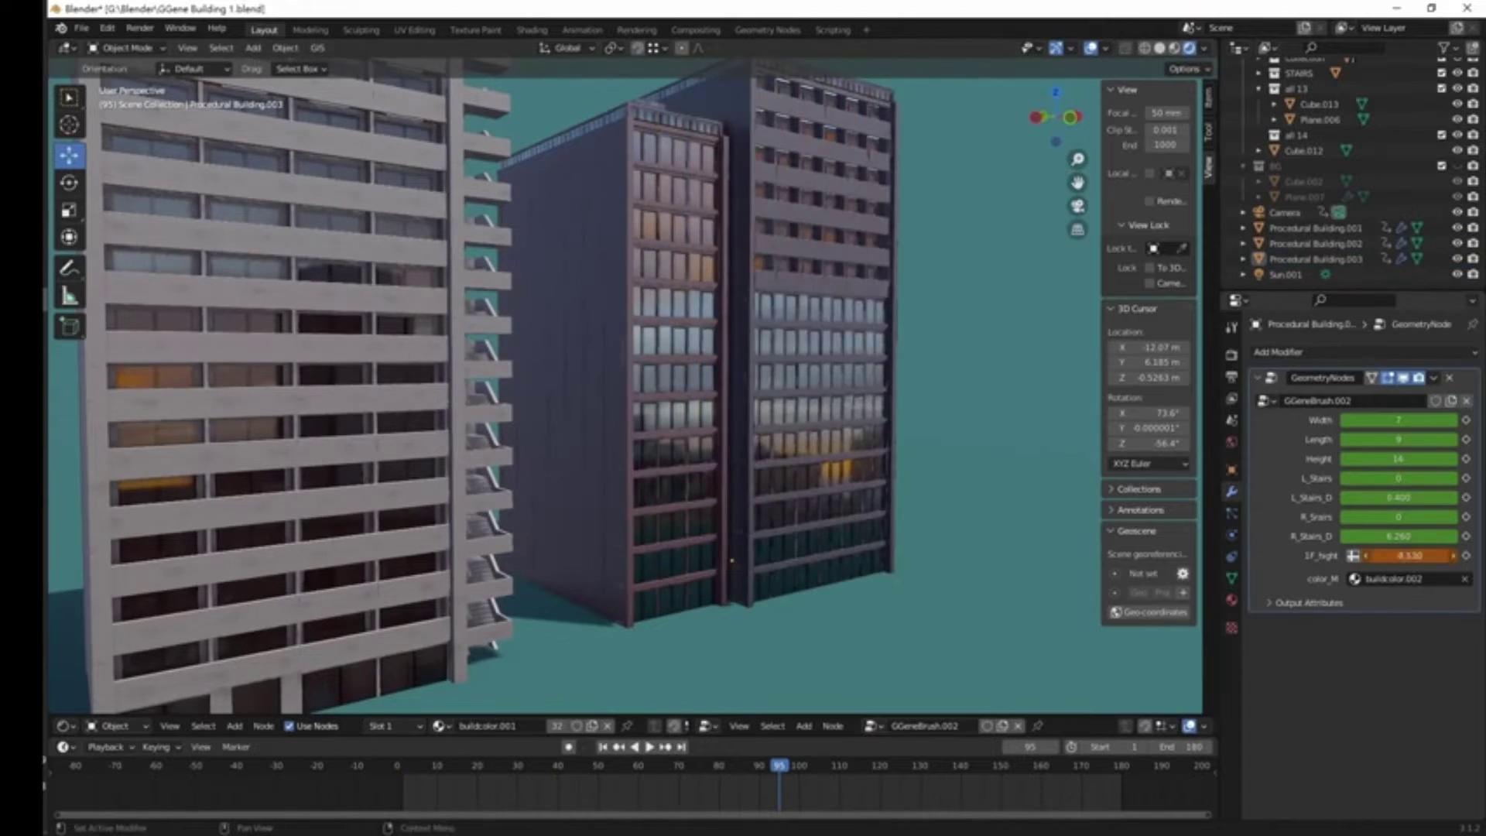
{"action": "left_click", "coordinate": [294, 372]}
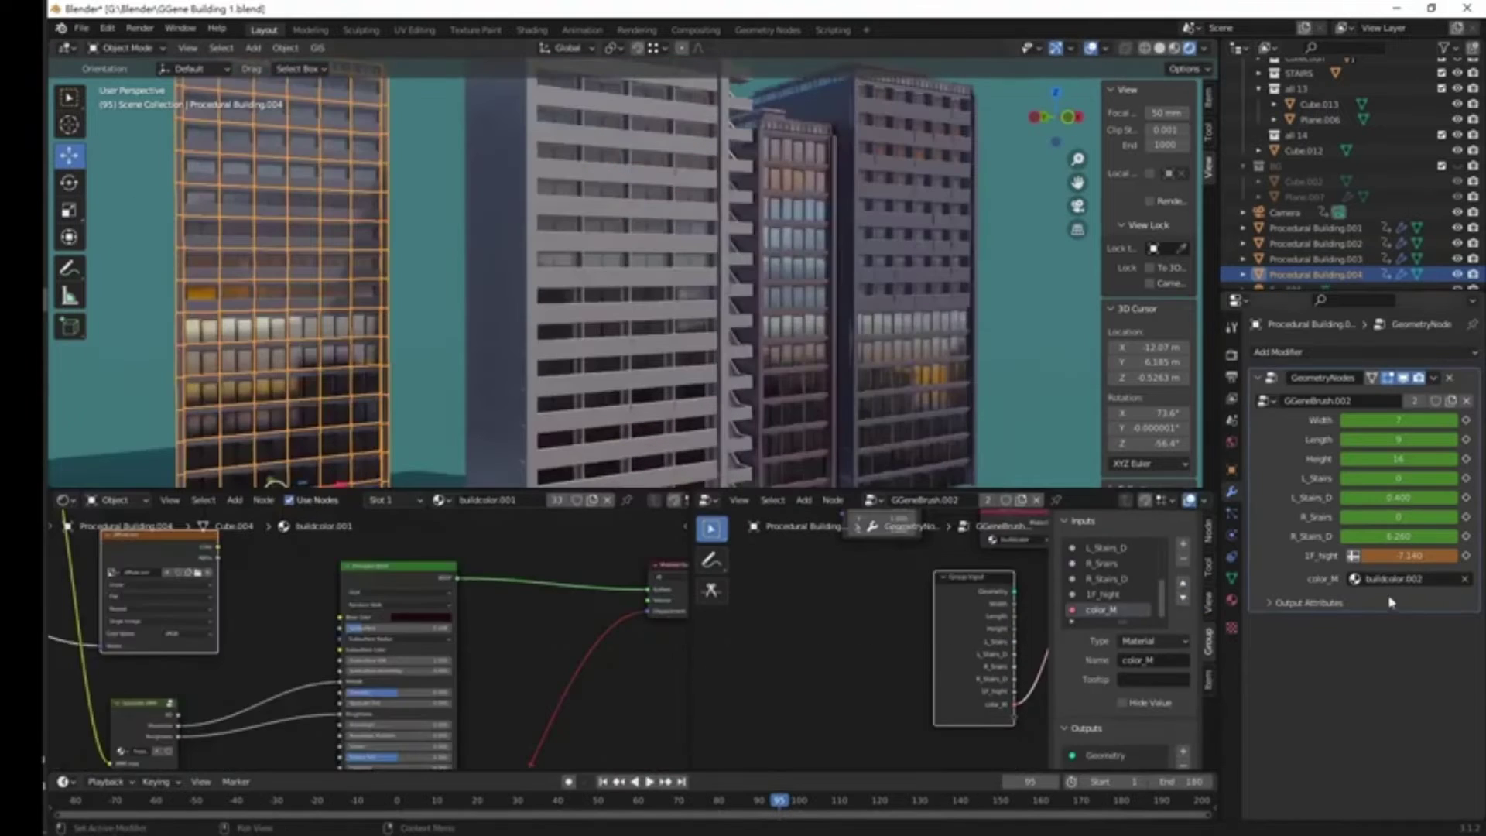
{"action": "left_click", "coordinate": [438, 499]}
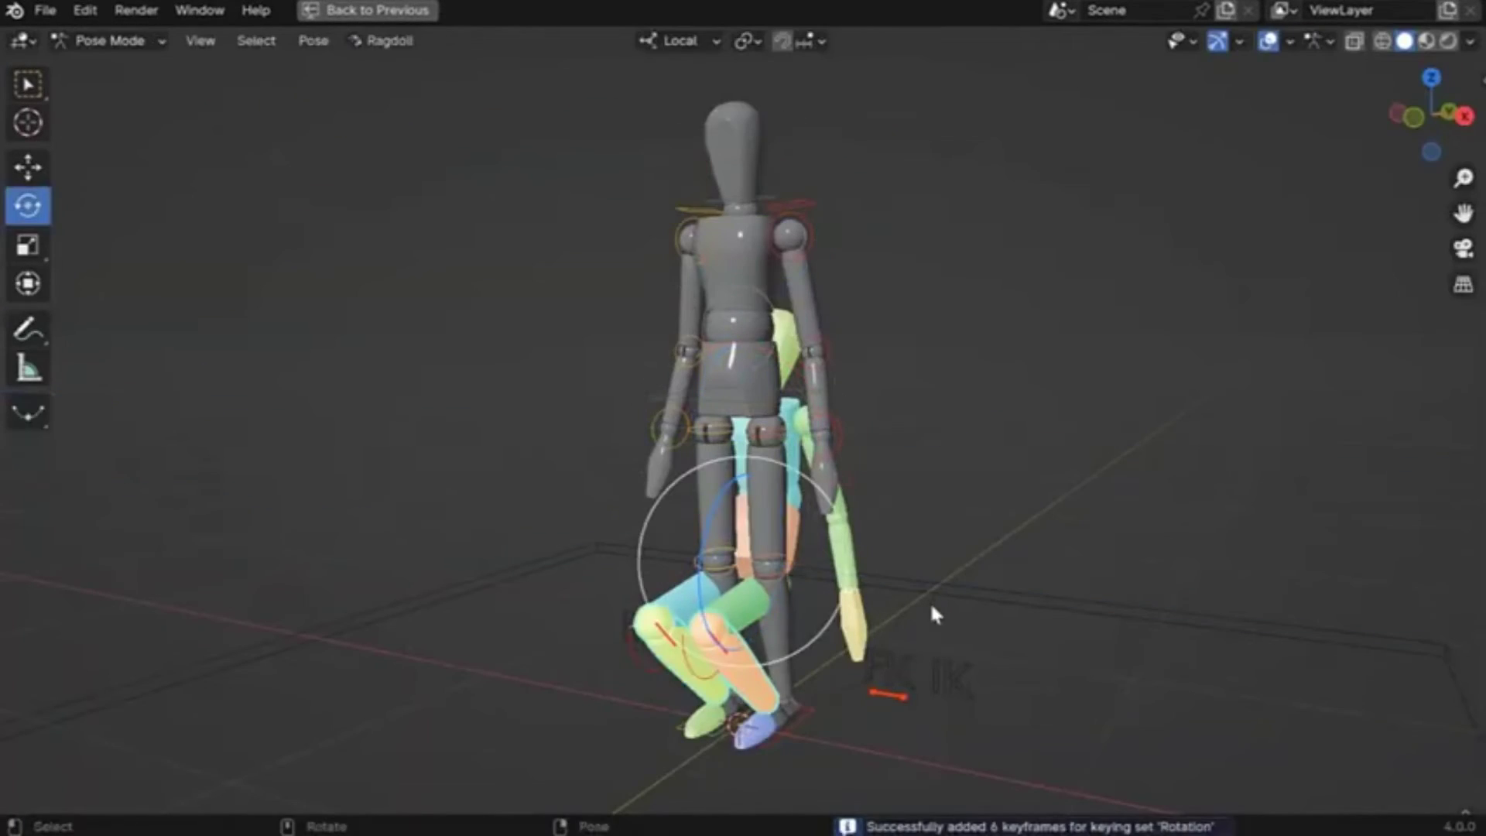
Play the Ragdoll animation of the keyframed manikin
{"action": "key", "text": "space"}
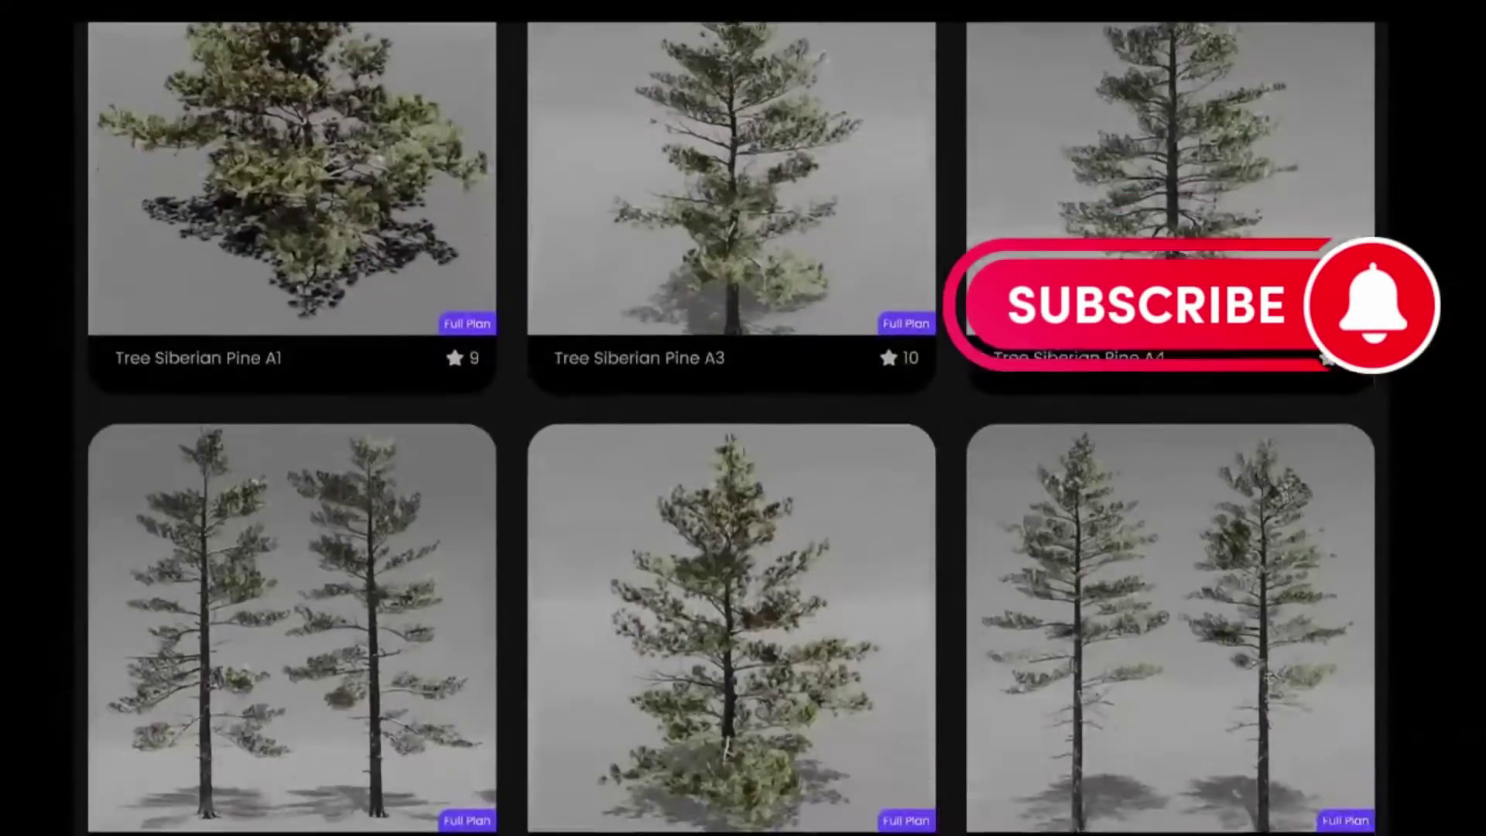
Cycle the car studio through three preset camera shots from the Outliner
{"action": "scroll", "coordinate": [743, 418], "scroll_direction": "down", "scroll_amount": 15}
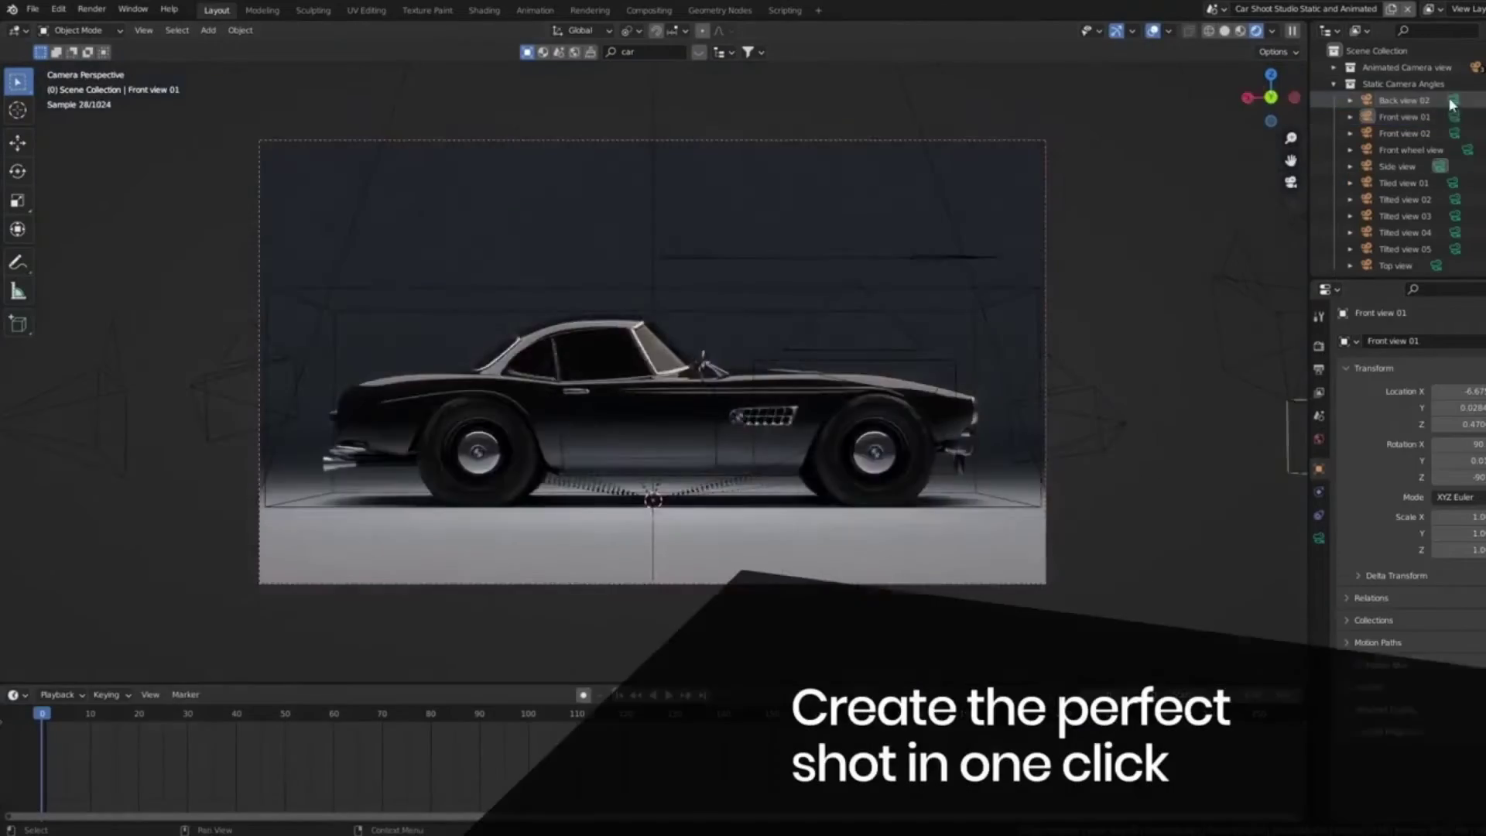
{"action": "left_click", "coordinate": [1453, 101]}
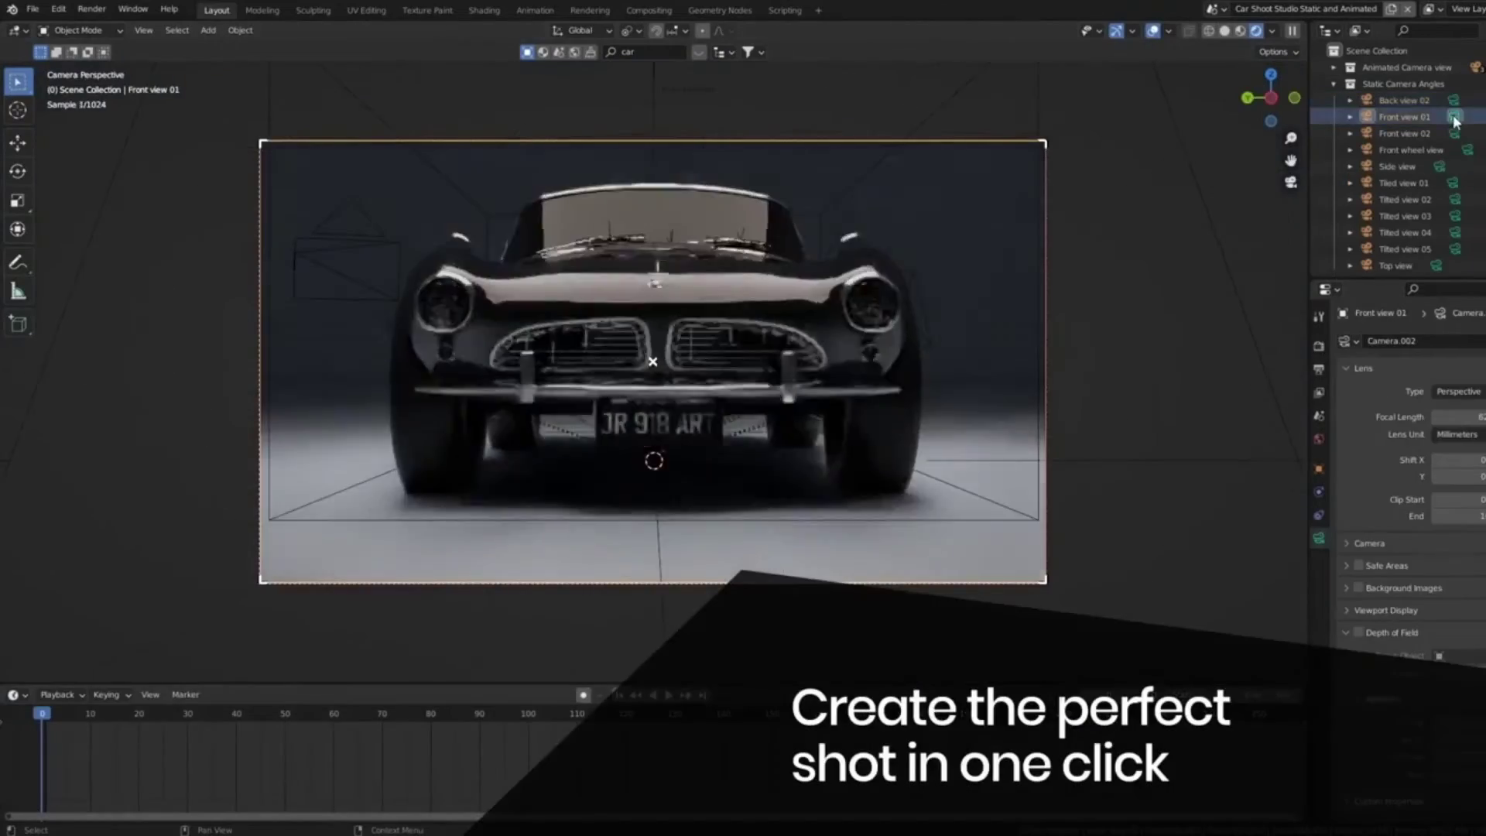
{"action": "left_click", "coordinate": [1468, 150]}
{"action": "left_click", "coordinate": [1453, 183]}
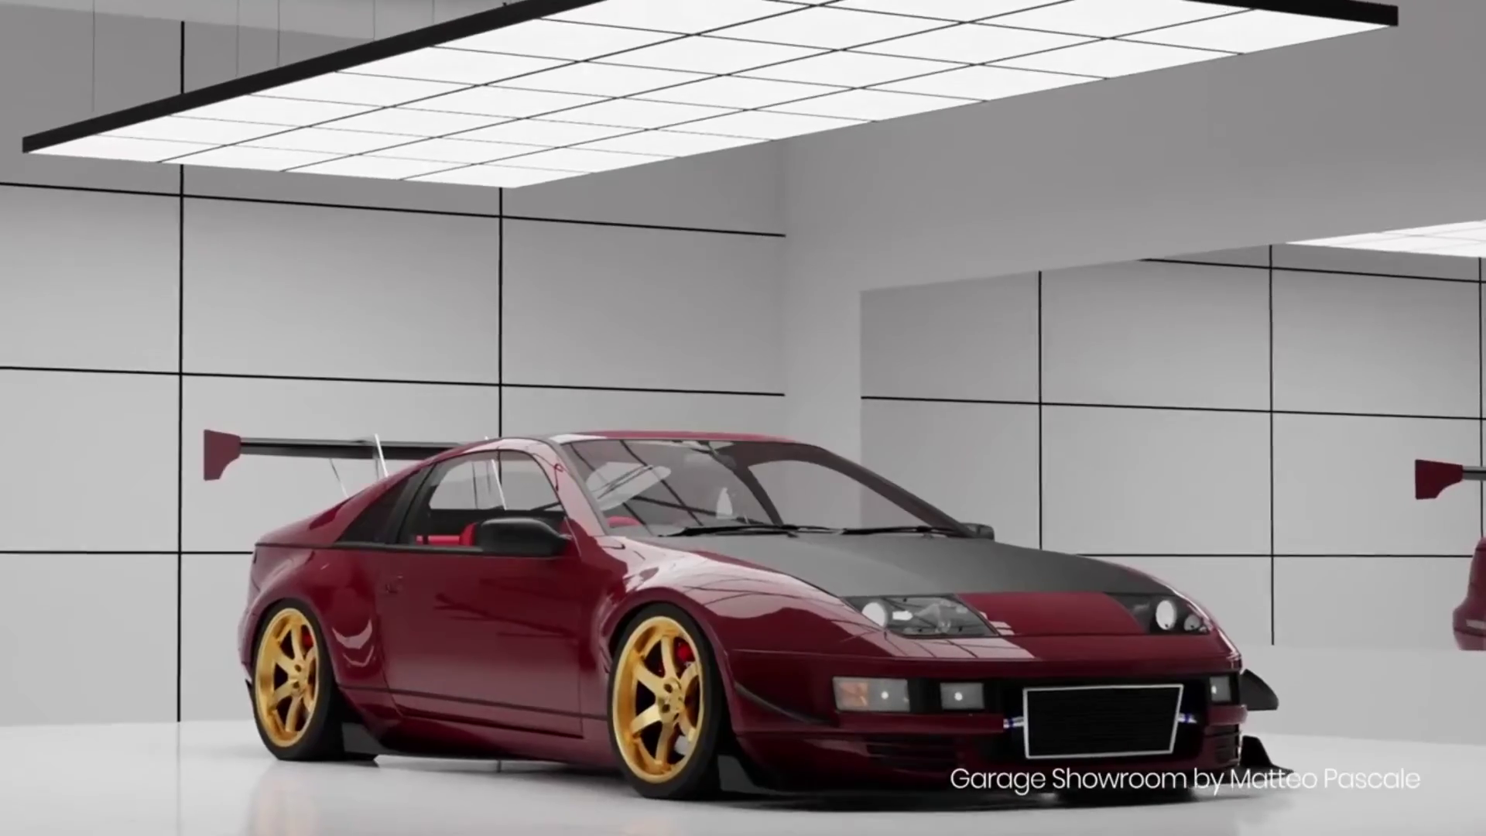